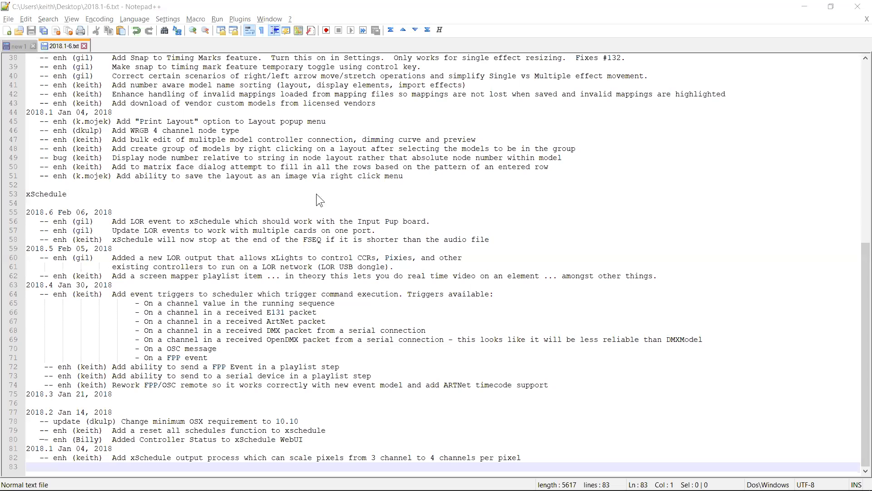
# Add a 3 to 4 Channel Map output process starting at channel #31:1 with 100 nodes in RGBW order
pyautogui.hotkey('alt', 'Tab')
pyautogui.hotkey('alt', 'Tab')
pyautogui.click(26, 20)
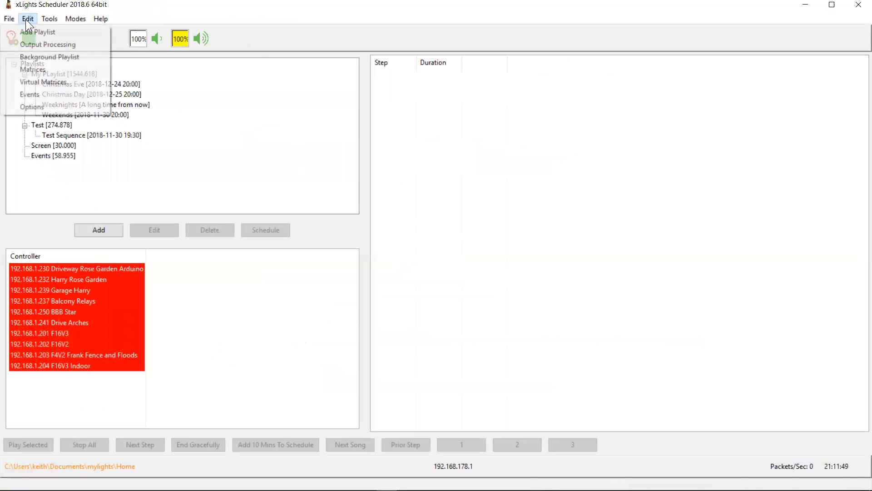
pyautogui.click(34, 44)
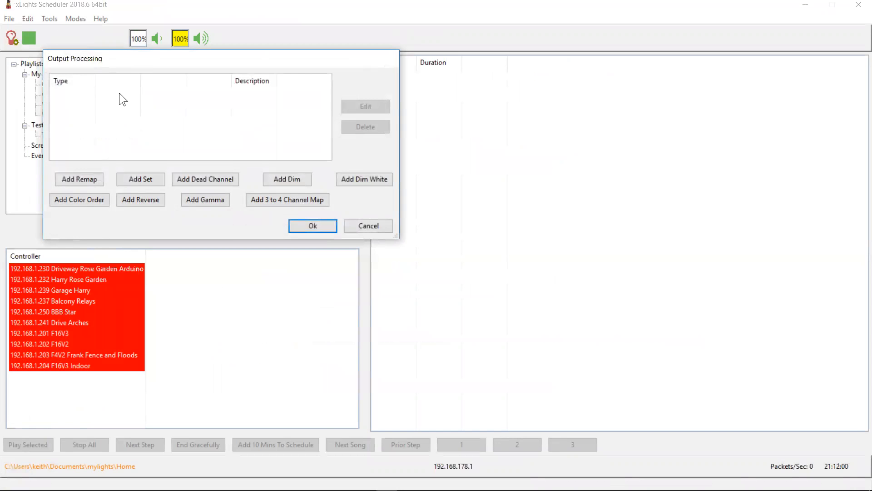
pyautogui.click(276, 200)
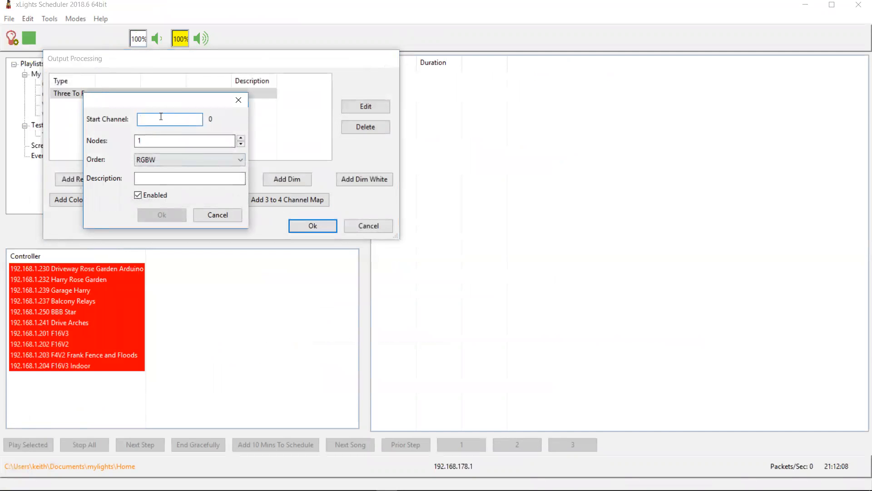
pyautogui.write('#31:1')
pyautogui.press('Tab')
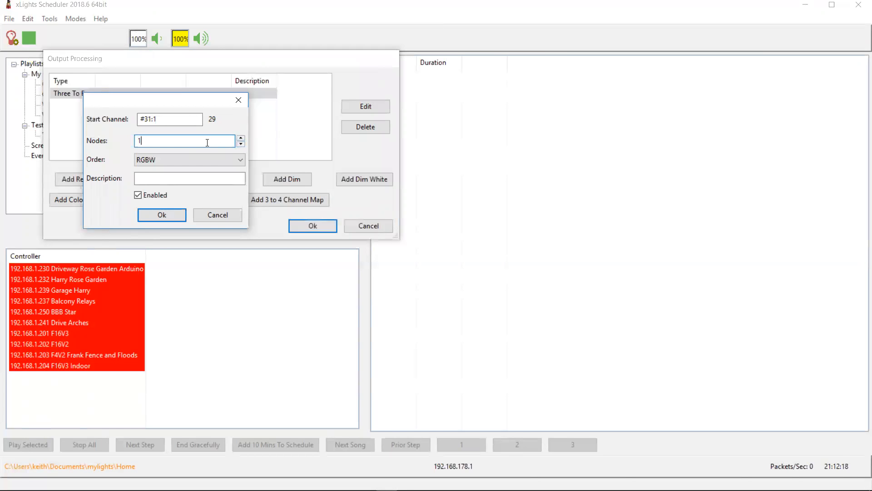
pyautogui.write('00')
pyautogui.press('Tab')
pyautogui.click(209, 158)
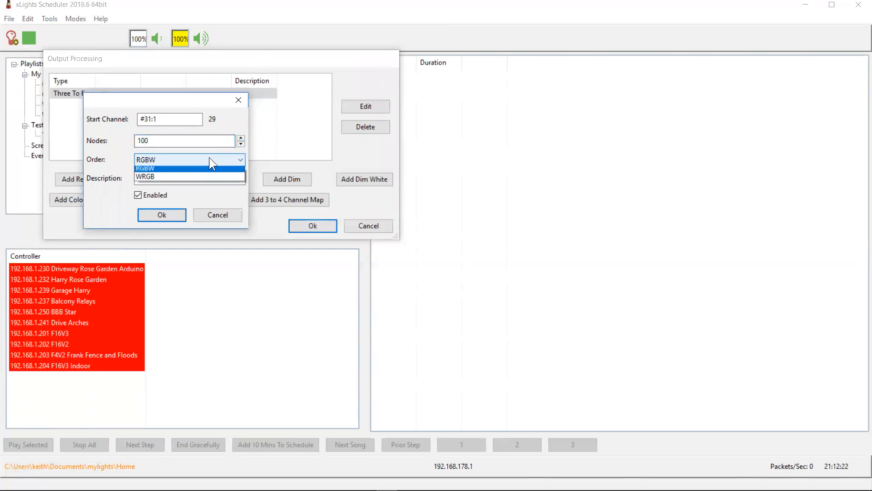
pyautogui.click(164, 173)
pyautogui.click(158, 177)
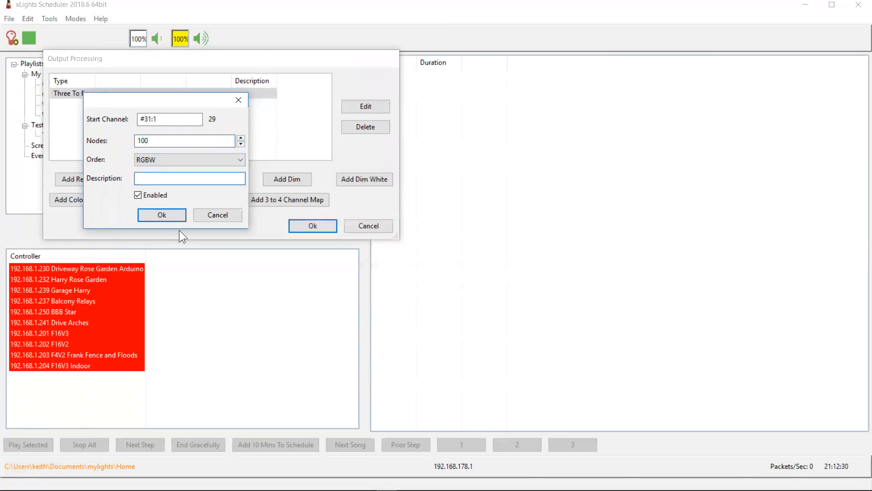
pyautogui.click(172, 213)
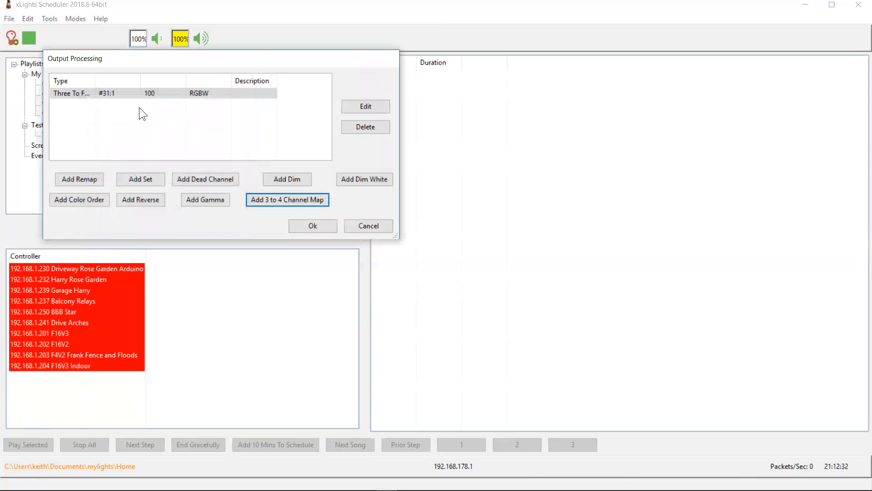
pyautogui.click(106, 96)
# Highlight the changelog line about Controller Status in the xSchedule WebUI, then cancel the Output Processing dialog
pyautogui.hotkey('alt', 'Tab')
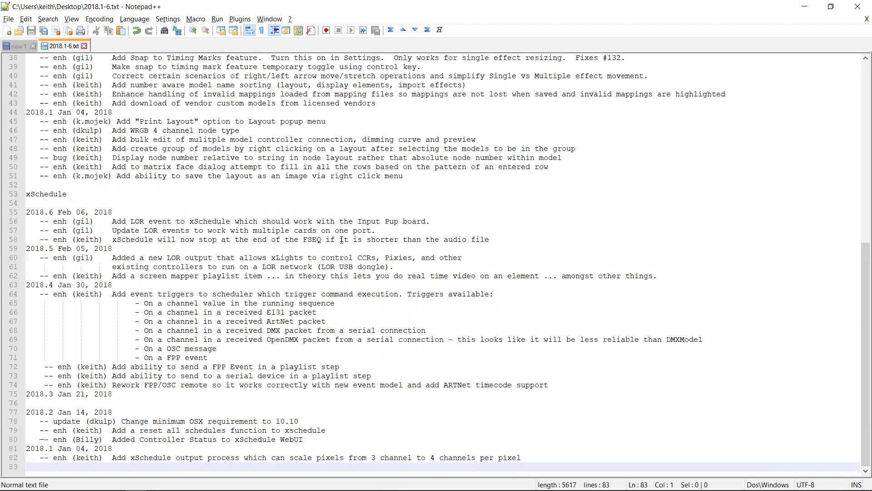
pyautogui.press('Up')
pyautogui.press('Up')
pyautogui.press('Up')
pyautogui.hotkey('shift', 'Down')
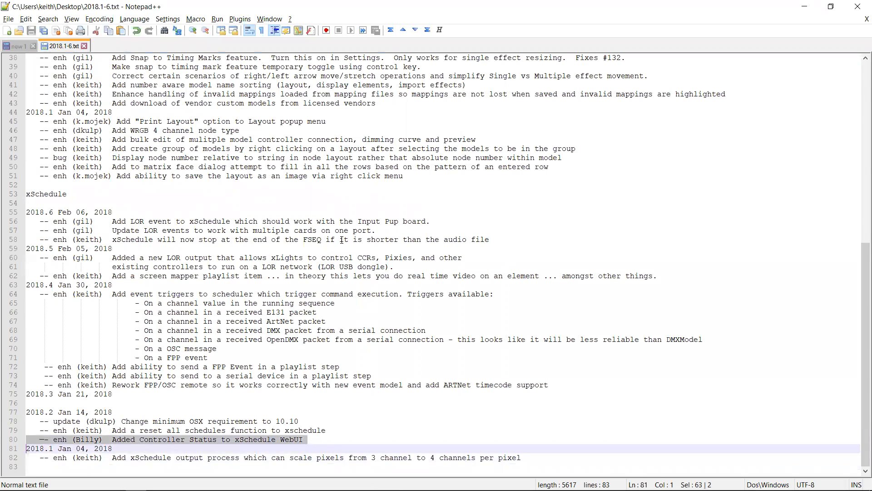
pyautogui.hotkey('alt', 'Tab')
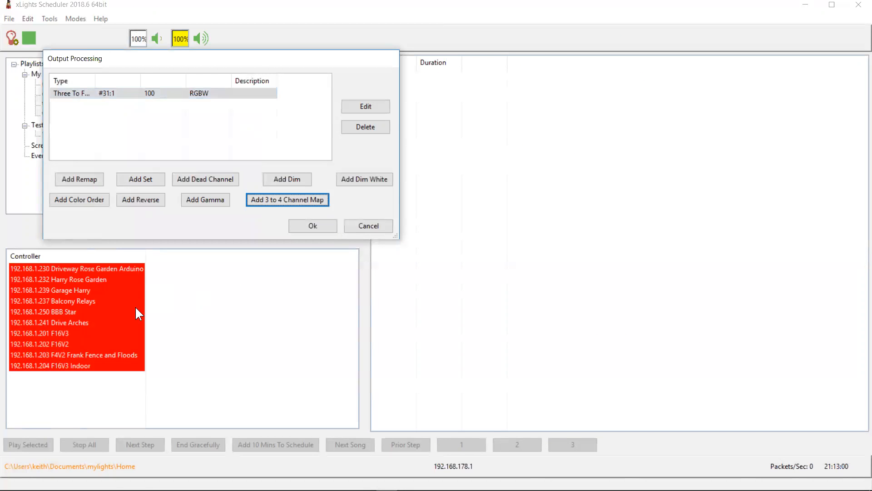
pyautogui.click(369, 230)
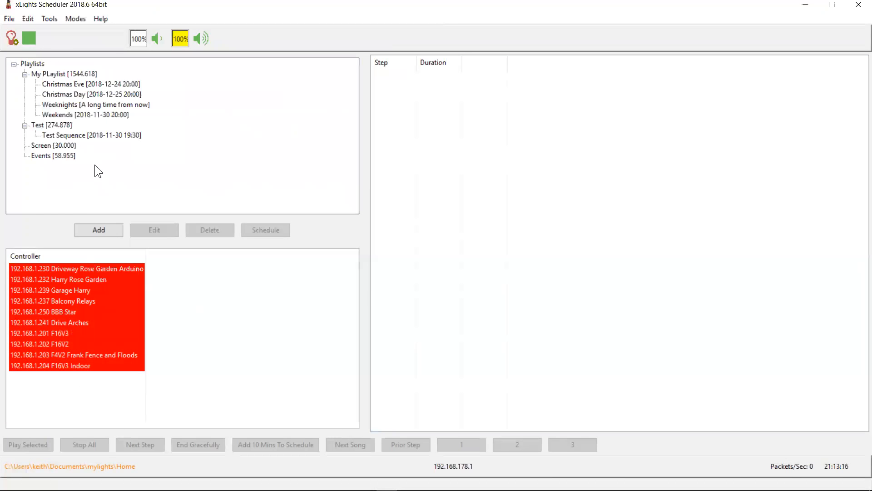
# Open the scheduler's web interface and examine the controller status list
pyautogui.click(55, 20)
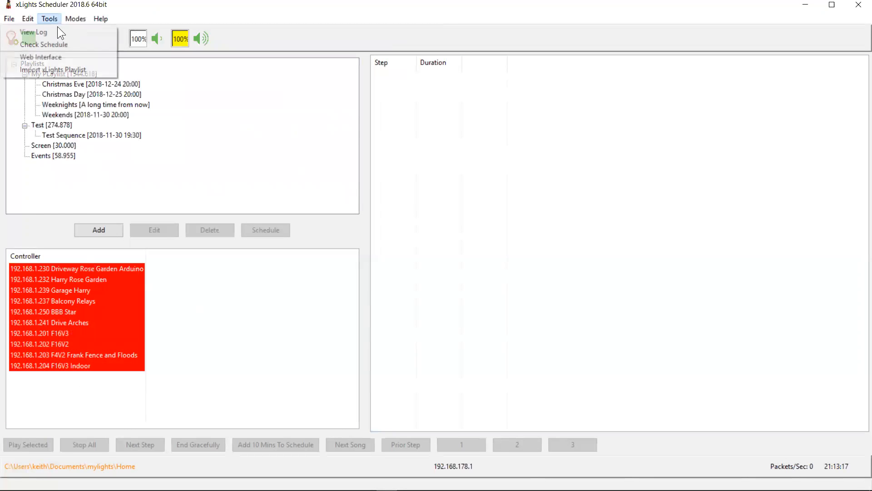
pyautogui.click(44, 57)
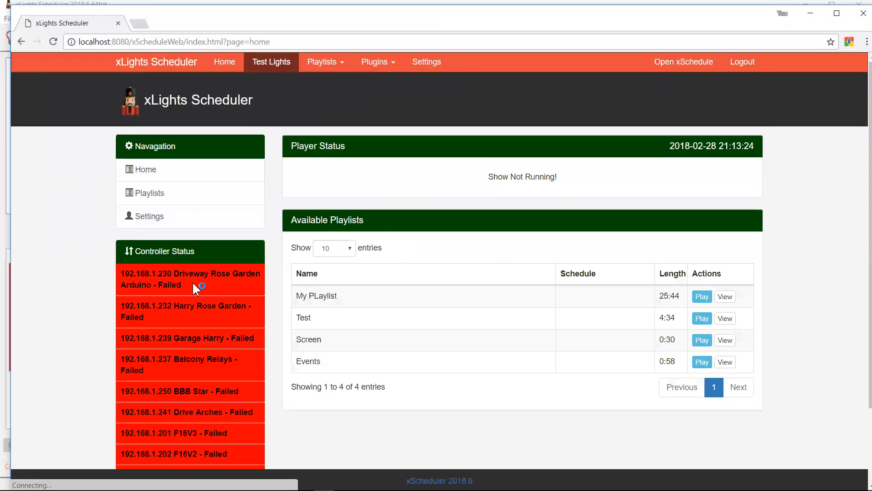
pyautogui.scroll(-2, 58, 336)
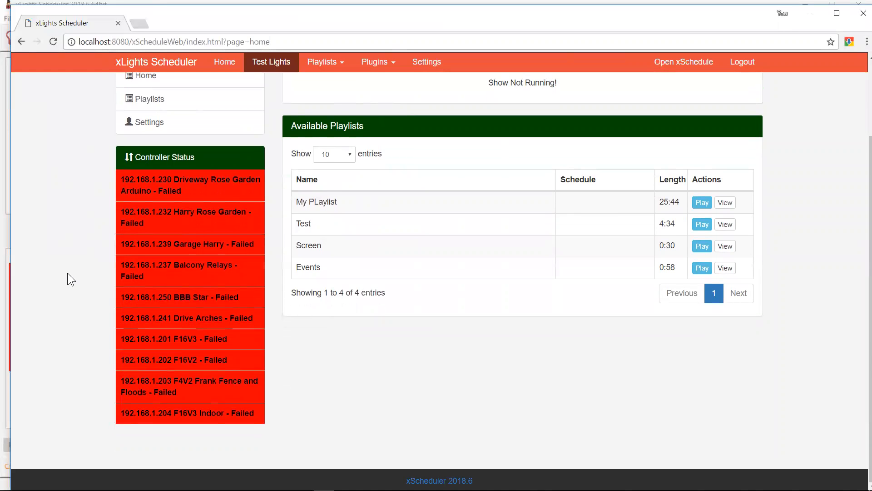
pyautogui.scroll(2, 67, 279)
pyautogui.scroll(-2, 67, 274)
pyautogui.scroll(2, 67, 273)
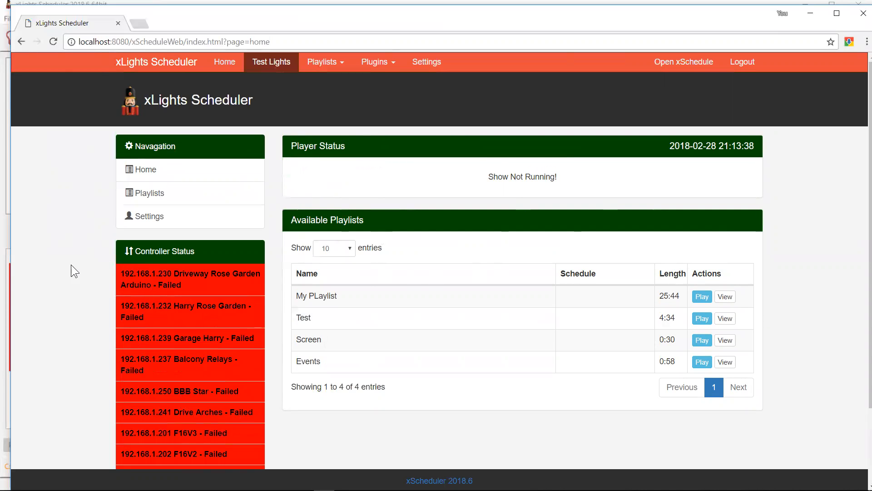
# Highlight the changelog line about the reset all schedules function and return to the scheduler
pyautogui.hotkey('alt', 'Tab')
pyautogui.hotkey('alt', 'Tab')
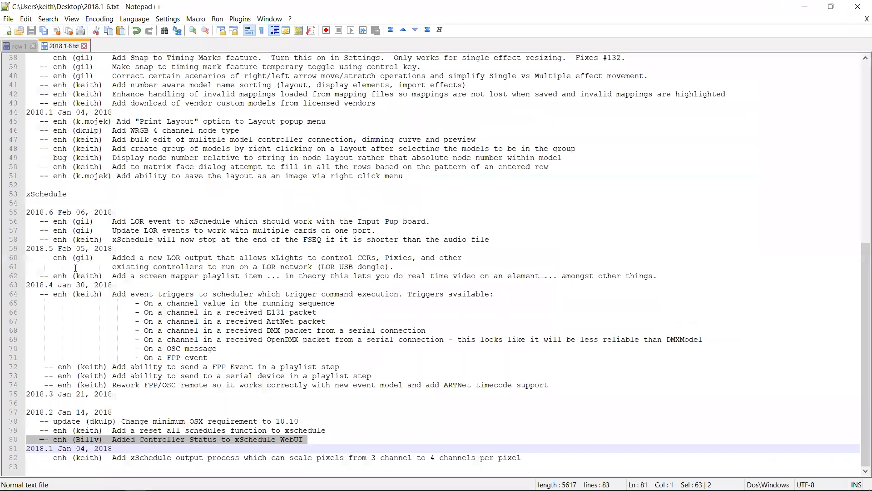
pyautogui.press('Up')
pyautogui.press('Up')
pyautogui.hotkey('shift', 'Down')
pyautogui.hotkey('alt', 'Tab')
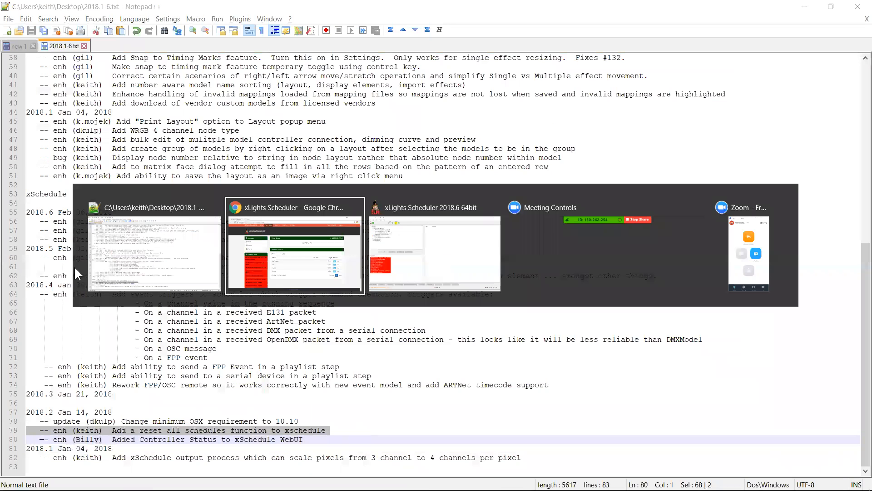
pyautogui.hotkey('alt', 'Tab')
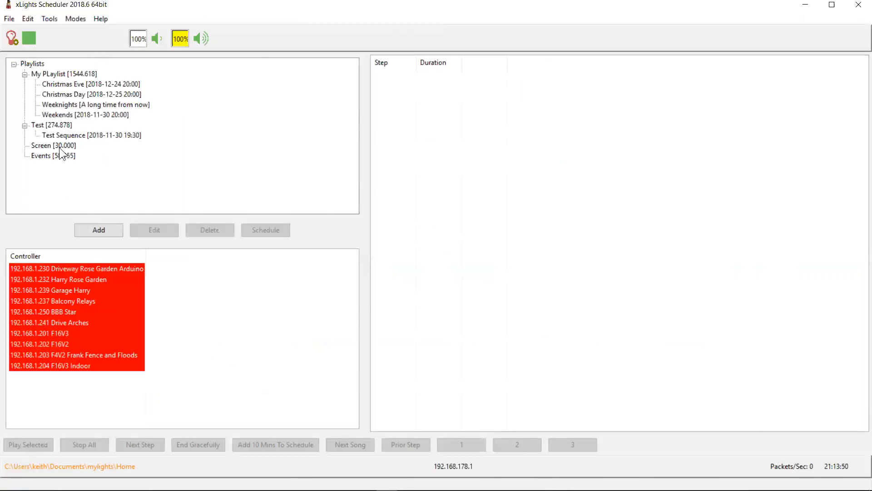
# Schedule the Test playlist with its default settings, then stop all playback
pyautogui.click(52, 117)
pyautogui.click(52, 124)
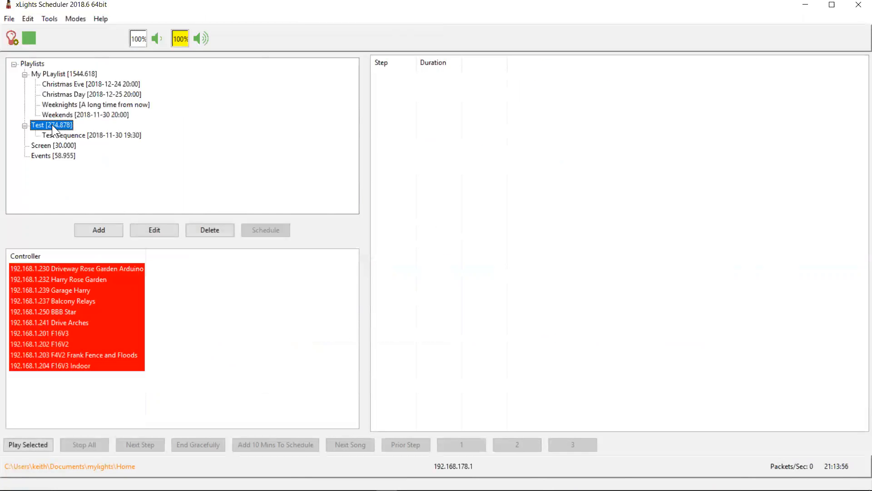
pyautogui.click(270, 230)
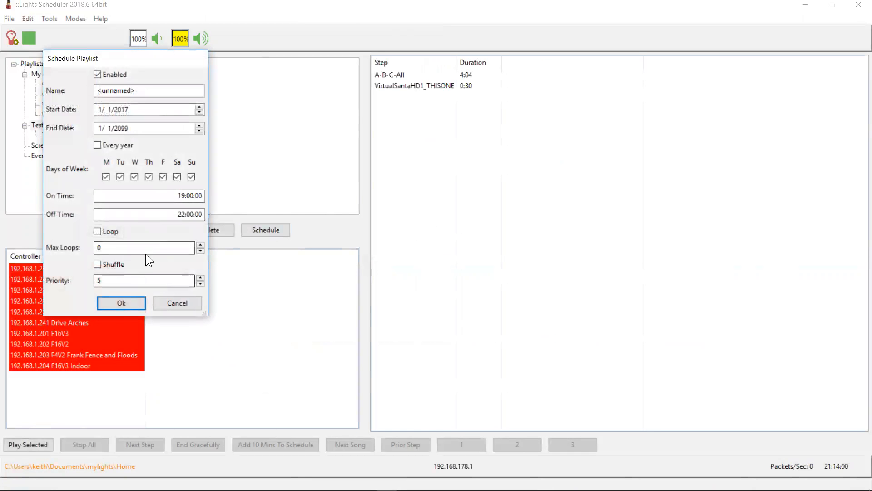
pyautogui.click(134, 303)
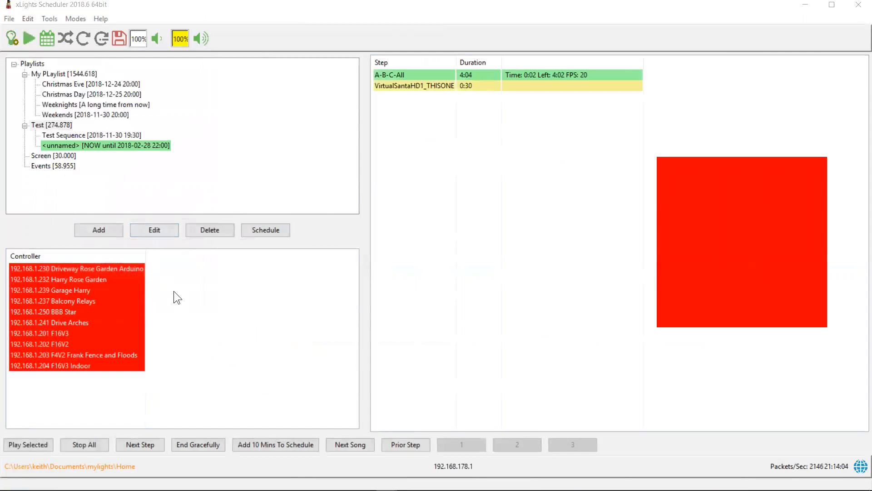
pyautogui.click(84, 445)
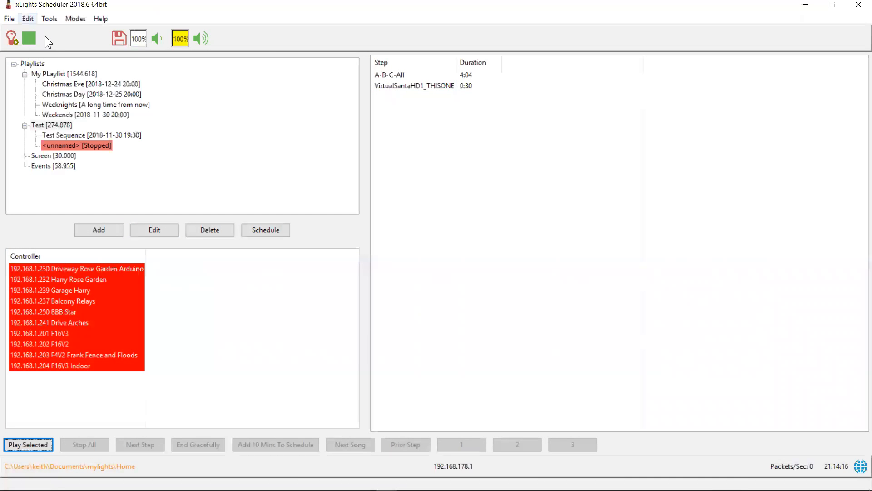
# Add a button labelled reset that runs the Restart all schedules command in the options
pyautogui.click(34, 109)
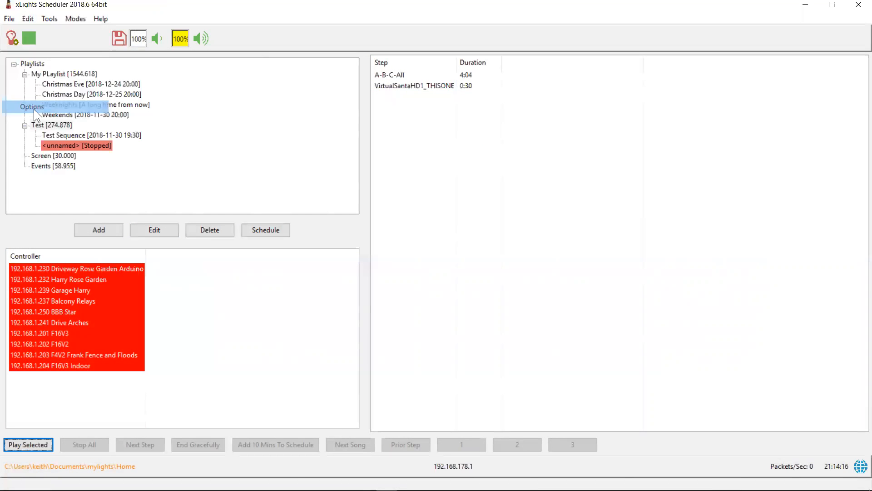
pyautogui.click(456, 234)
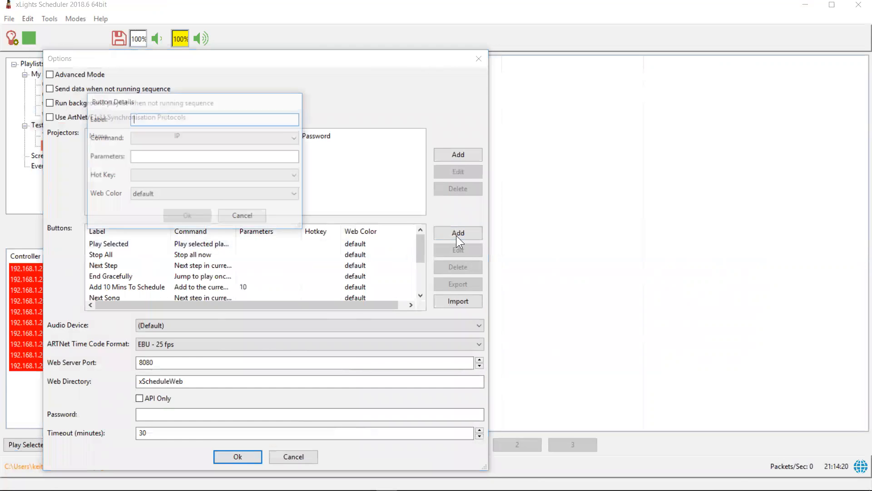
pyautogui.write('reset')
pyautogui.press('Tab')
pyautogui.click(279, 140)
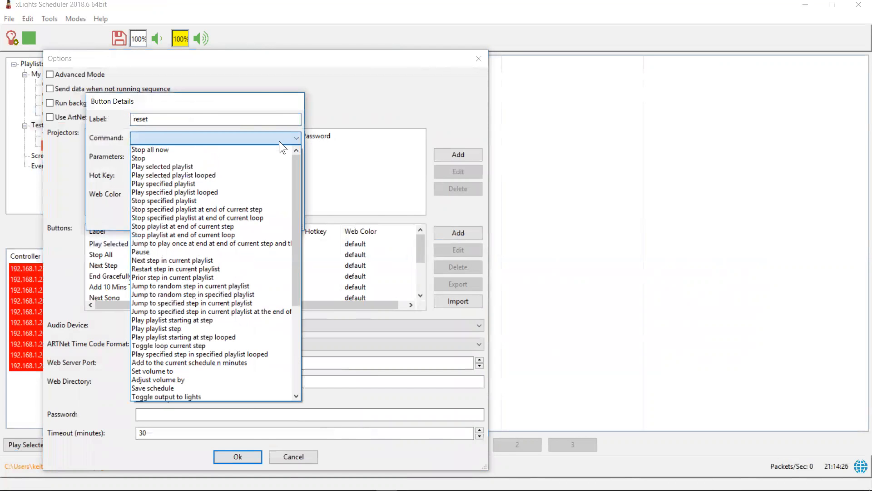
pyautogui.moveTo(294, 233); pyautogui.dragTo(302, 333)
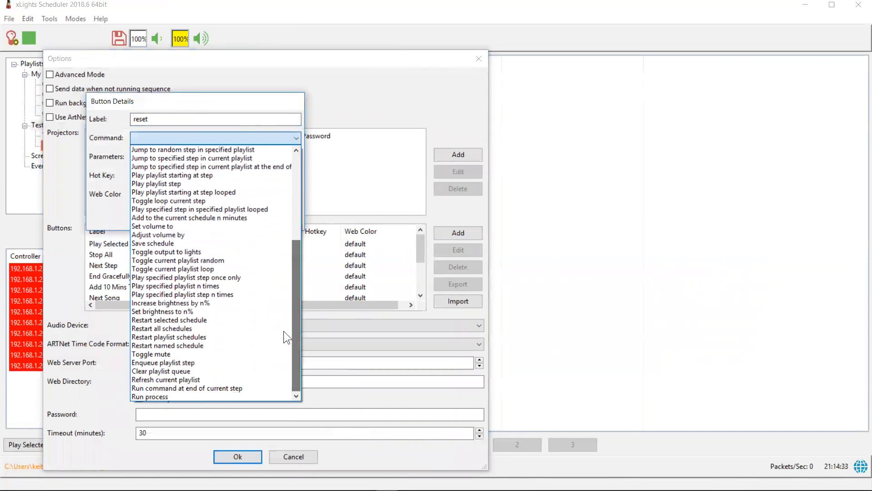
pyautogui.click(178, 328)
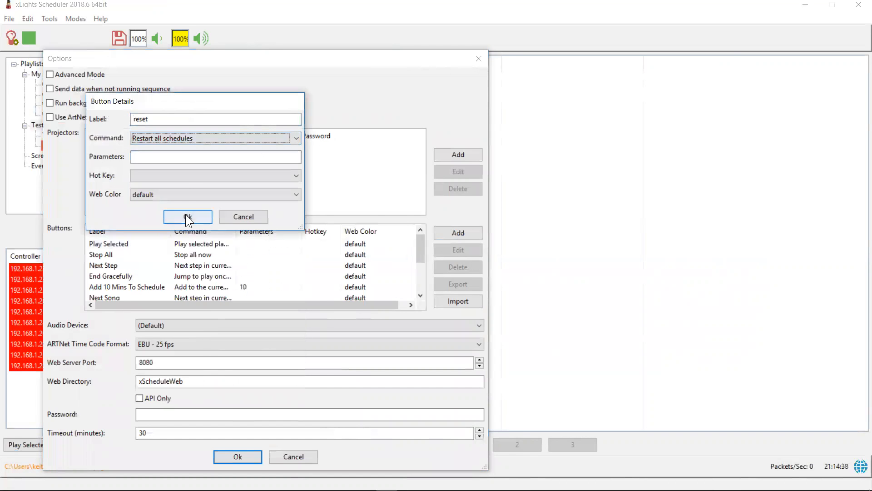
pyautogui.click(184, 217)
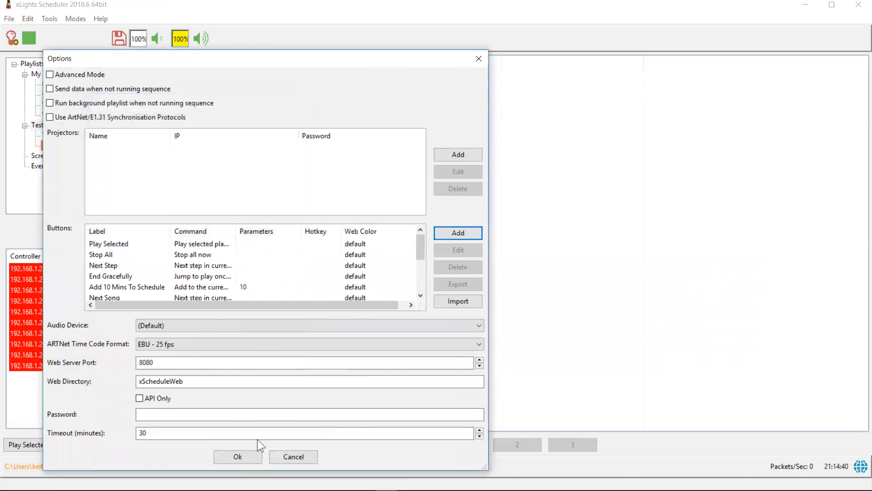
pyautogui.click(239, 458)
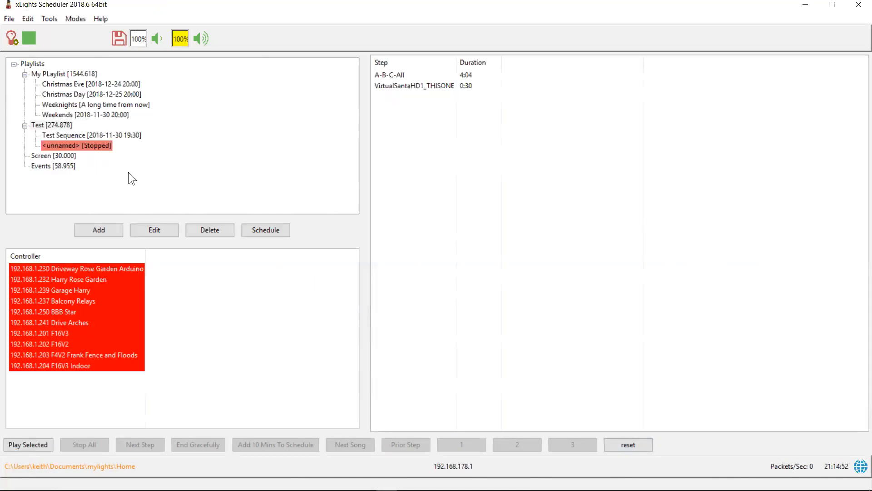
# Test the reset button by restarting all schedules, stopping all playback, and triggering reset again
pyautogui.click(625, 443)
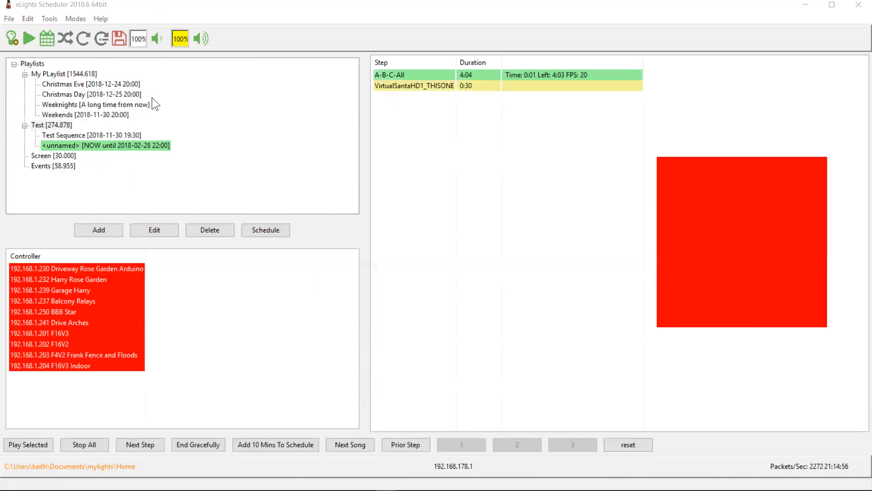
pyautogui.click(93, 438)
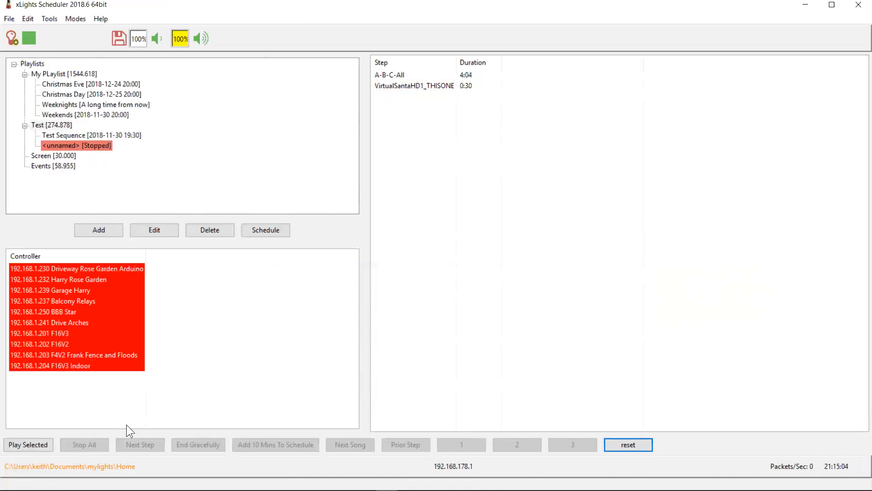
pyautogui.moveTo(136, 488)
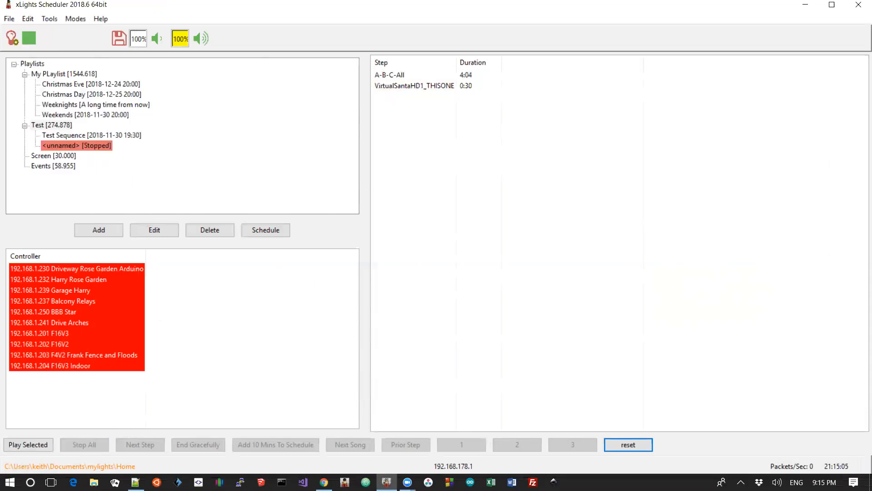
pyautogui.click(624, 448)
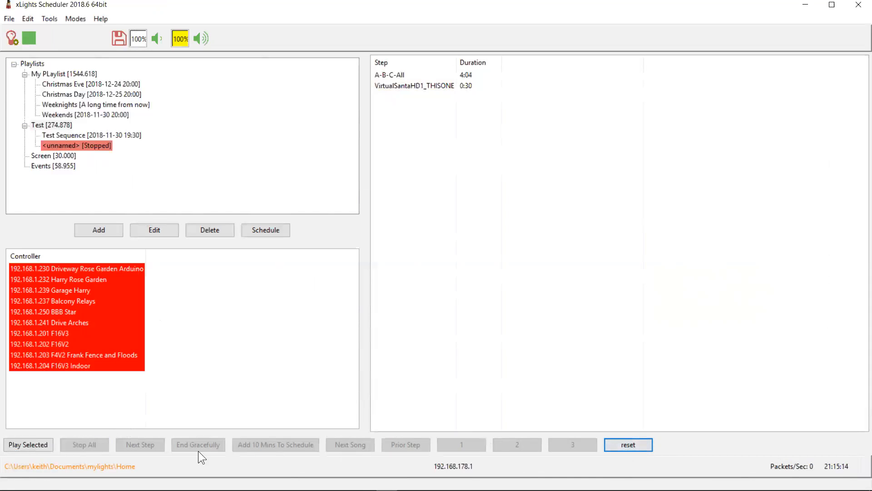
pyautogui.click(58, 126)
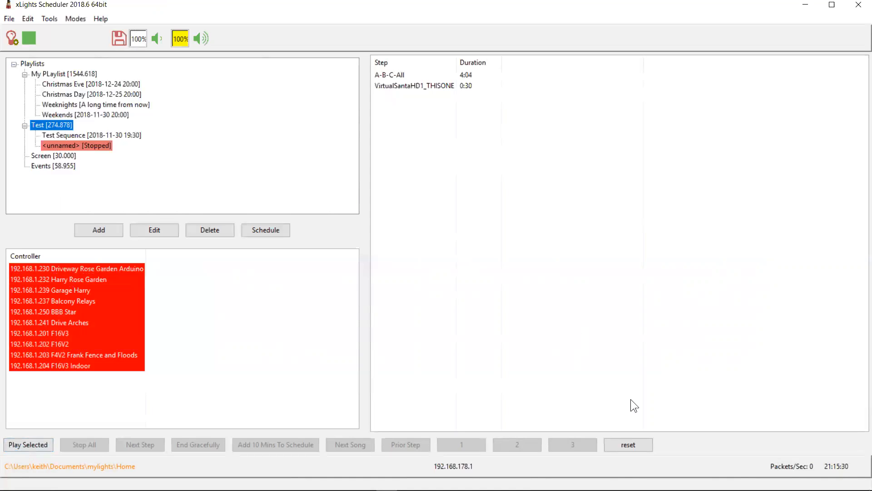
pyautogui.hotkey('alt', 'Tab')
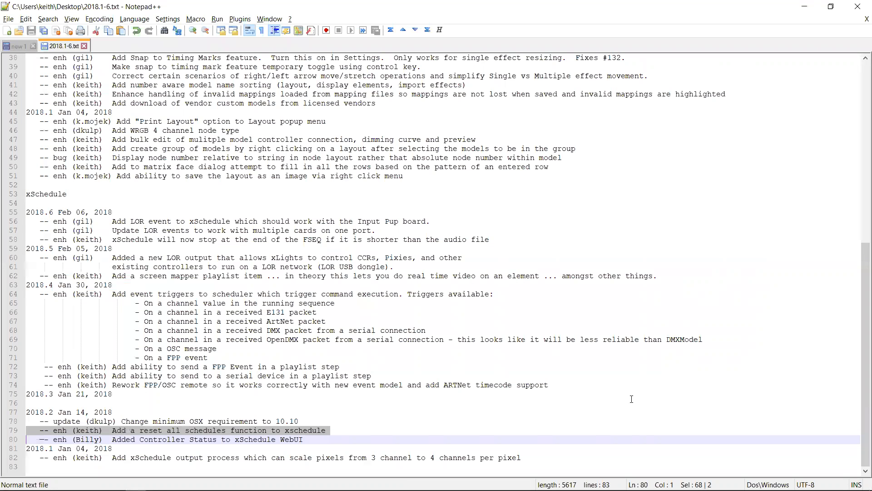
# Highlight the changelog lines about the minimum OSX requirement and the FPP/OSC remote rework
pyautogui.press('Up')
pyautogui.press('Up')
pyautogui.hotkey('shift', 'Down')
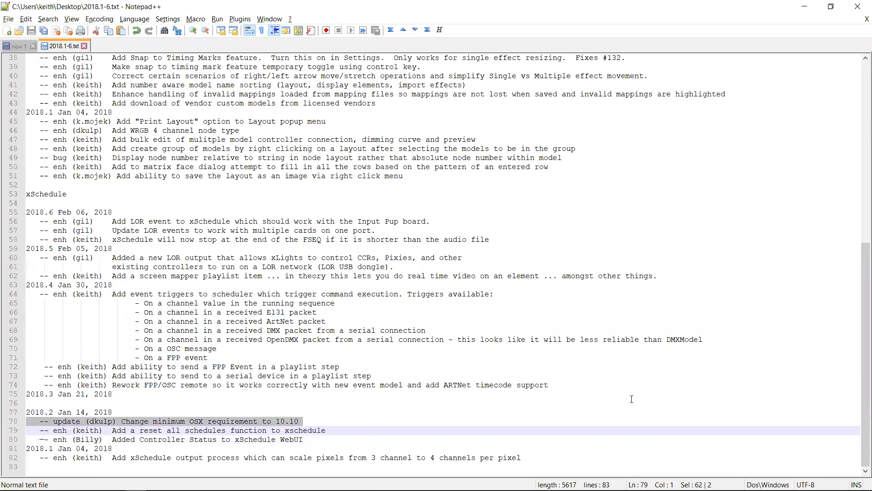
pyautogui.press('Up')
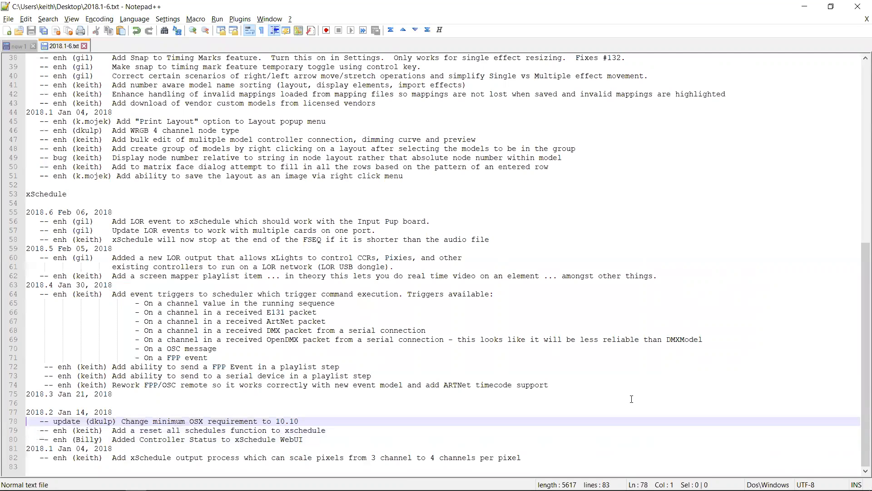
pyautogui.hotkey('shift', 'Down')
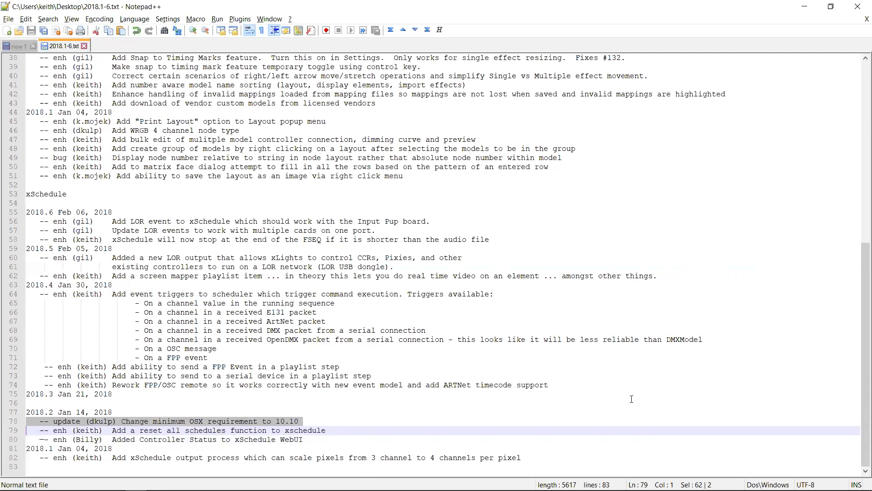
pyautogui.press('Up')
pyautogui.press('Up')
pyautogui.press('Up')
pyautogui.press('Up')
pyautogui.press('Up')
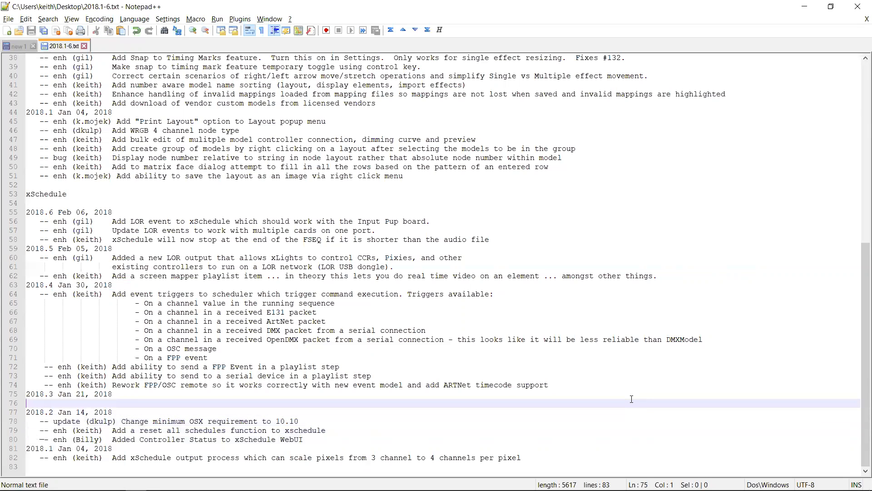
pyautogui.hotkey('shift', 'Down')
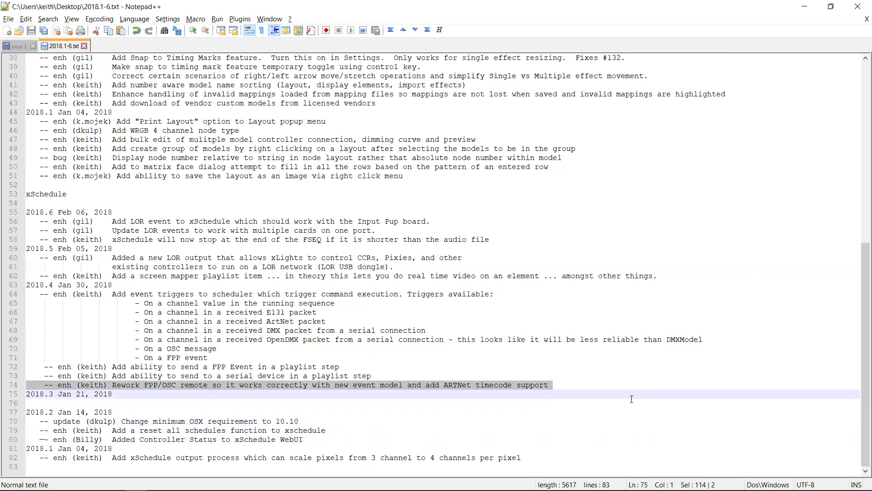
# Highlight the event trigger lines in the changelog and return to the scheduler
pyautogui.press('Up')
pyautogui.press('Up')
pyautogui.press('Up')
pyautogui.press('Up')
pyautogui.press('Up')
pyautogui.press('Up')
pyautogui.press('Up')
pyautogui.press('Up')
pyautogui.press('Up')
pyautogui.press('Up')
pyautogui.press('Up')
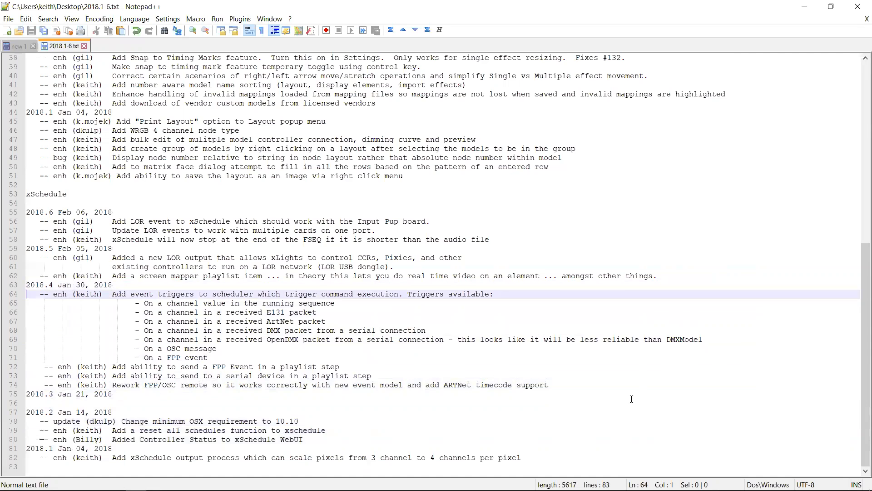
pyautogui.hotkey('shift', 'Down')
pyautogui.hotkey('shift', 'Down')
pyautogui.hotkey('shift', 'Down')
pyautogui.hotkey('shift', 'Down')
pyautogui.hotkey('shift', 'Down')
pyautogui.hotkey('shift', 'Down')
pyautogui.hotkey('shift', 'Down')
pyautogui.hotkey('shift', 'Down')
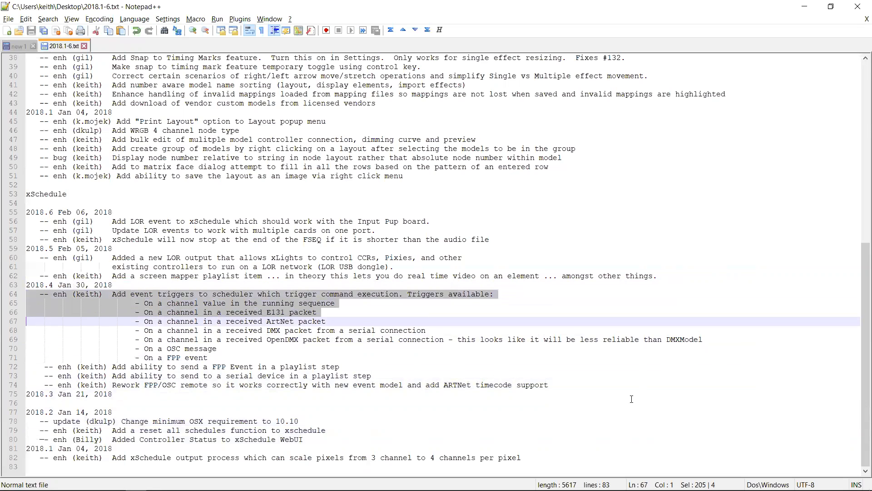
pyautogui.hotkey('alt', 'Tab')
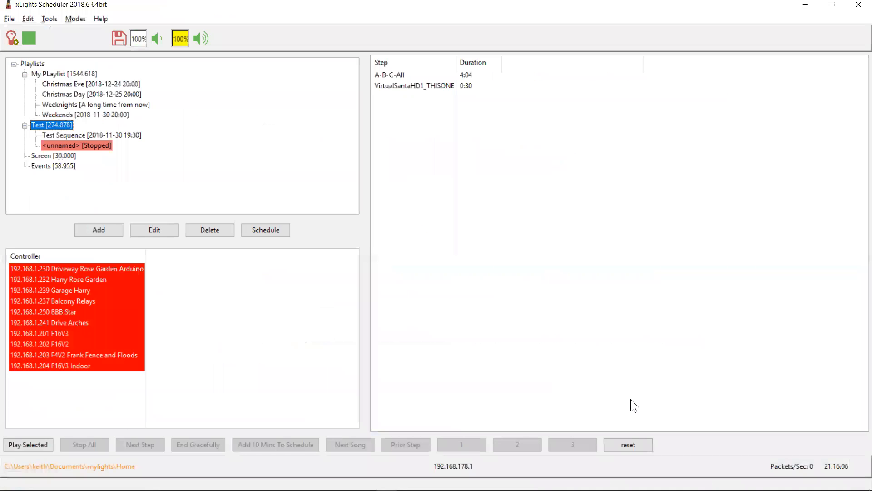
# Open the events editor, add a new event, and set its type to E131
pyautogui.click(27, 20)
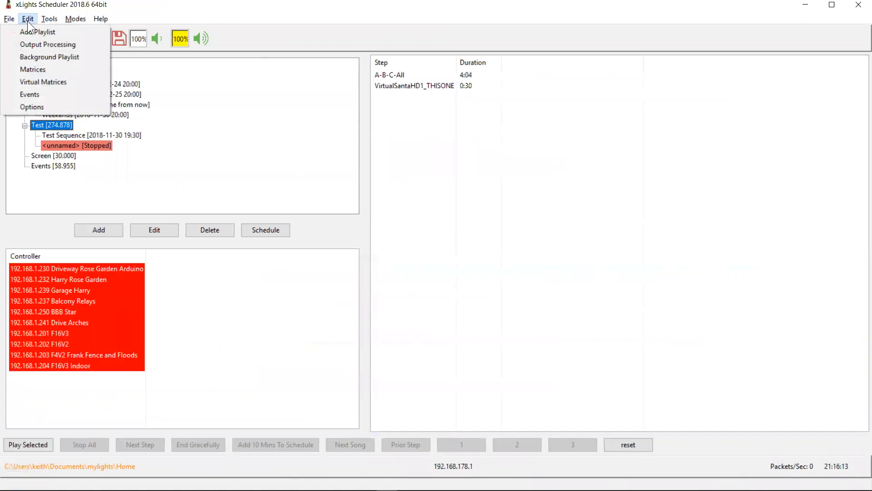
pyautogui.click(29, 93)
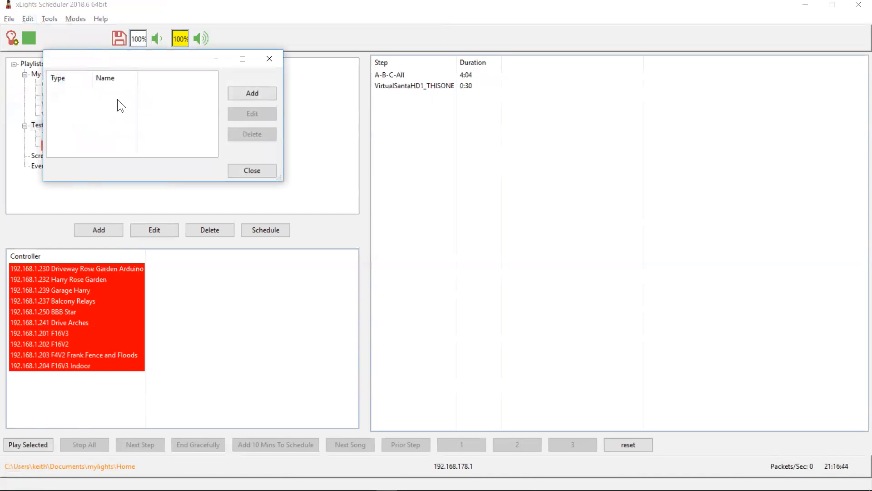
pyautogui.click(246, 96)
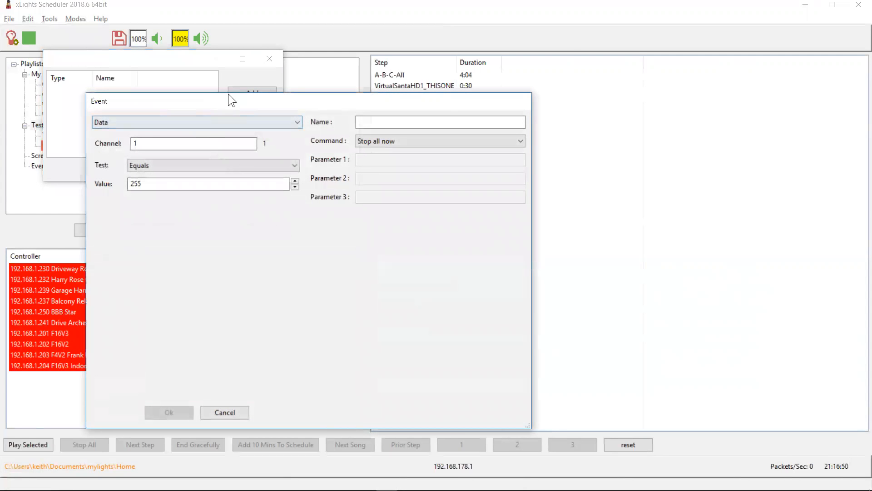
pyautogui.moveTo(223, 99); pyautogui.dragTo(258, 41)
pyautogui.click(244, 66)
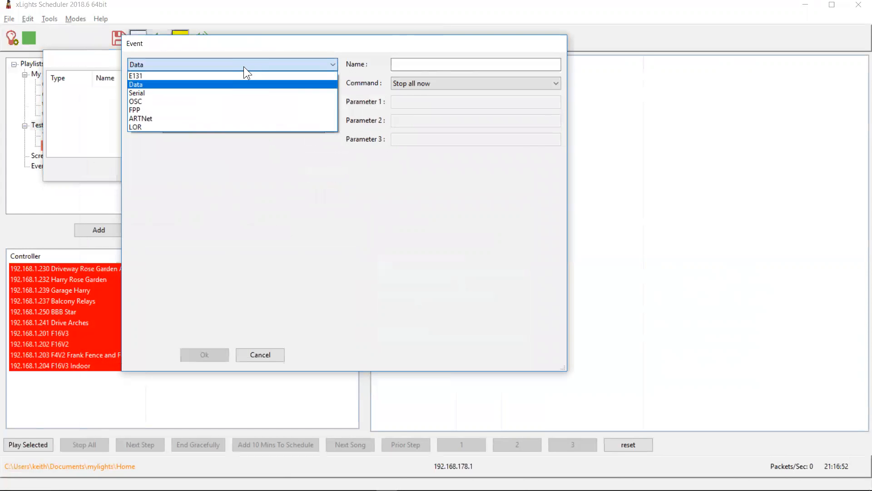
pyautogui.click(200, 76)
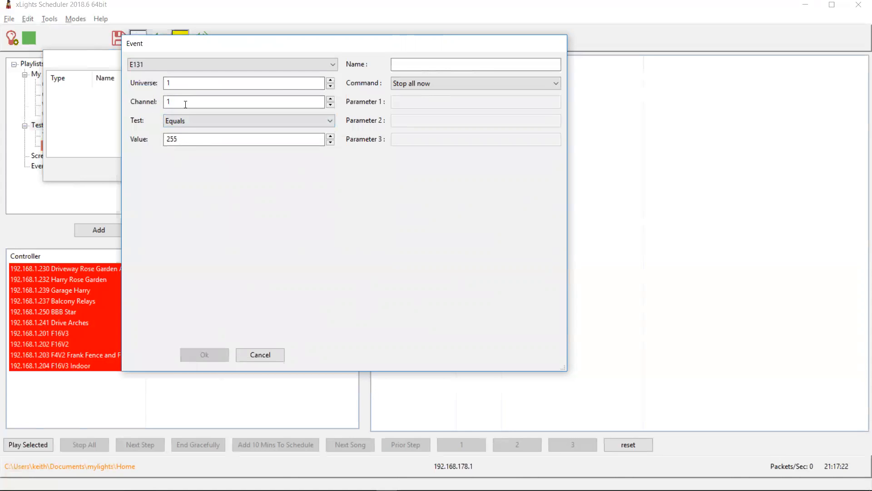
# Set the event's command to Set volume to
pyautogui.click(180, 117)
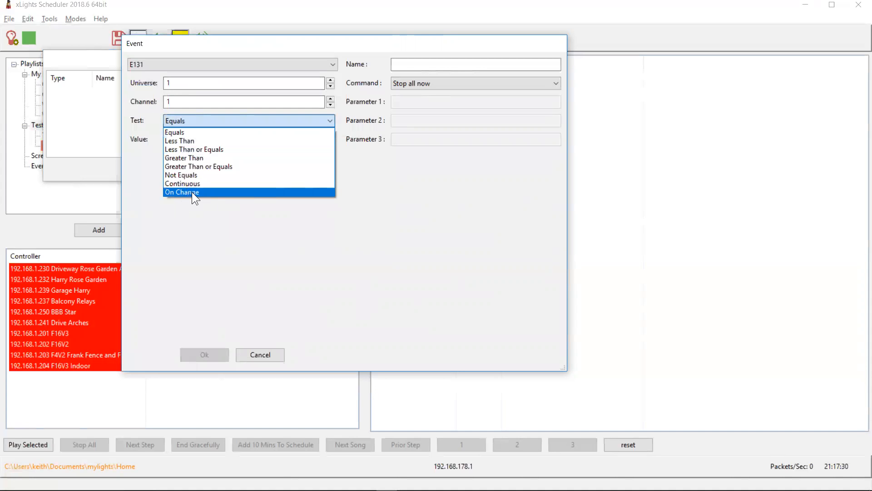
pyautogui.click(199, 216)
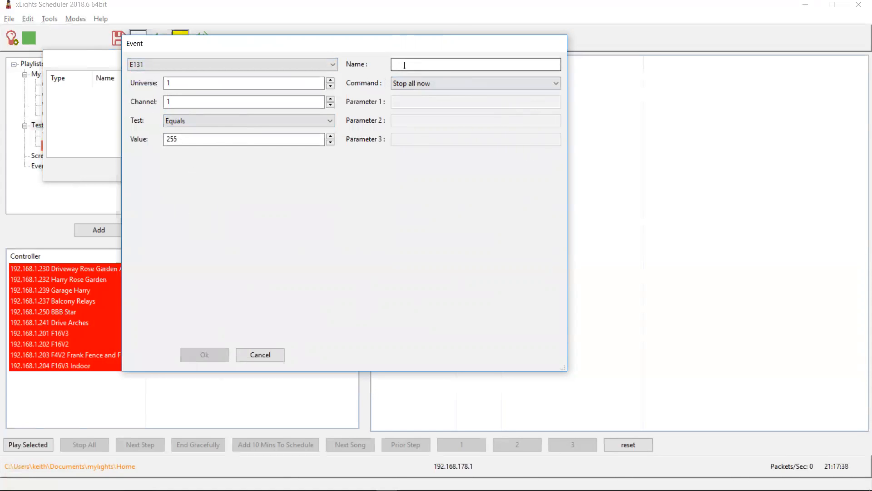
pyautogui.click(460, 86)
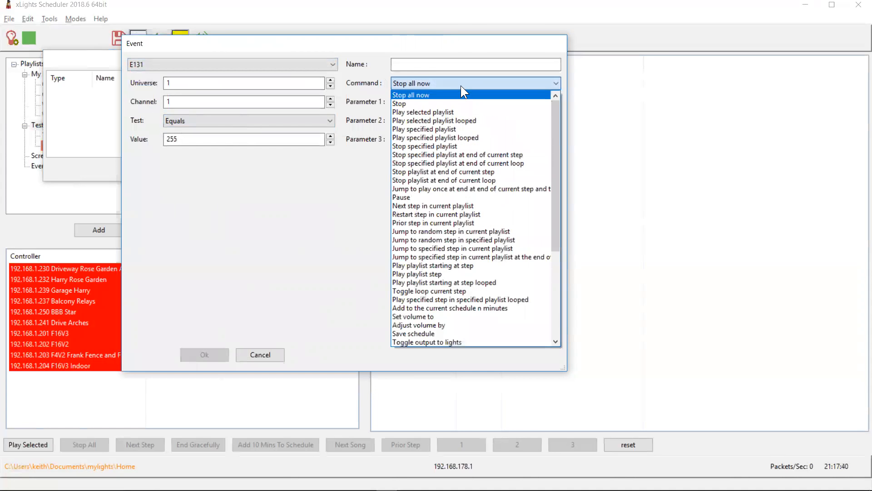
pyautogui.moveTo(552, 128); pyautogui.dragTo(569, 208)
pyautogui.click(372, 172)
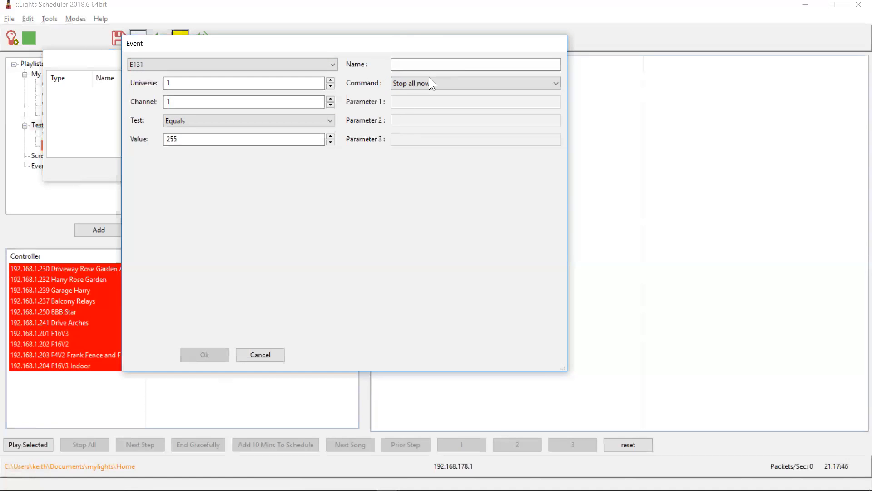
pyautogui.click(528, 84)
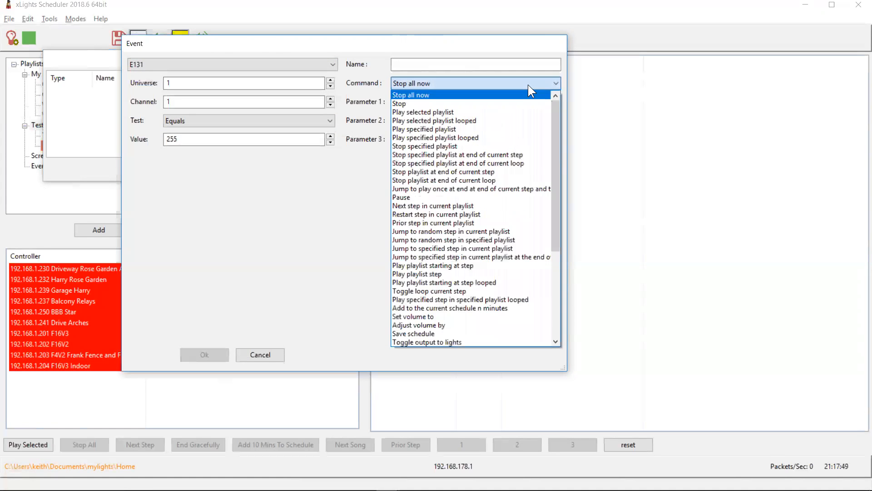
pyautogui.click(440, 317)
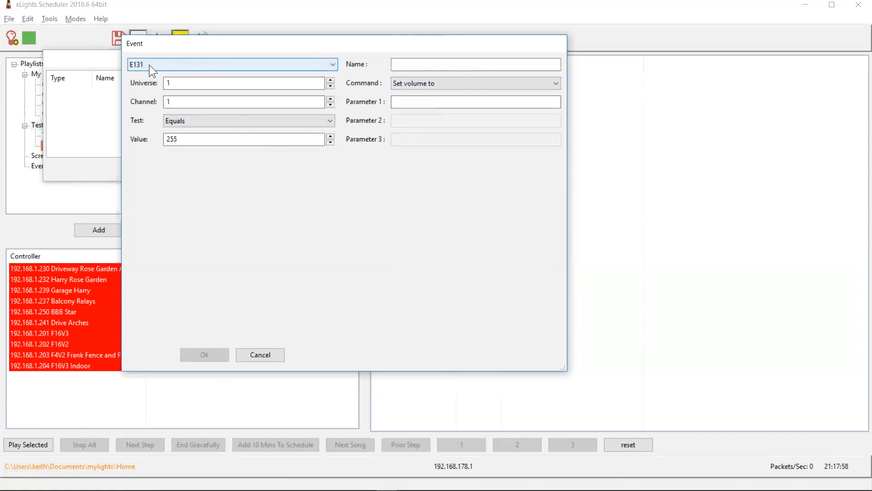
# Set Parameter 1 of the event to %CHVALUE100%
pyautogui.click(409, 102)
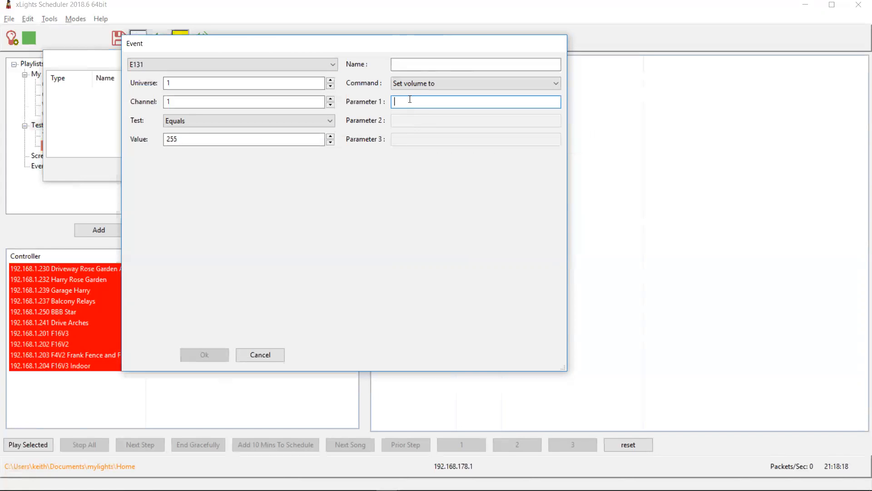
pyautogui.write('%CHVALUE100%')
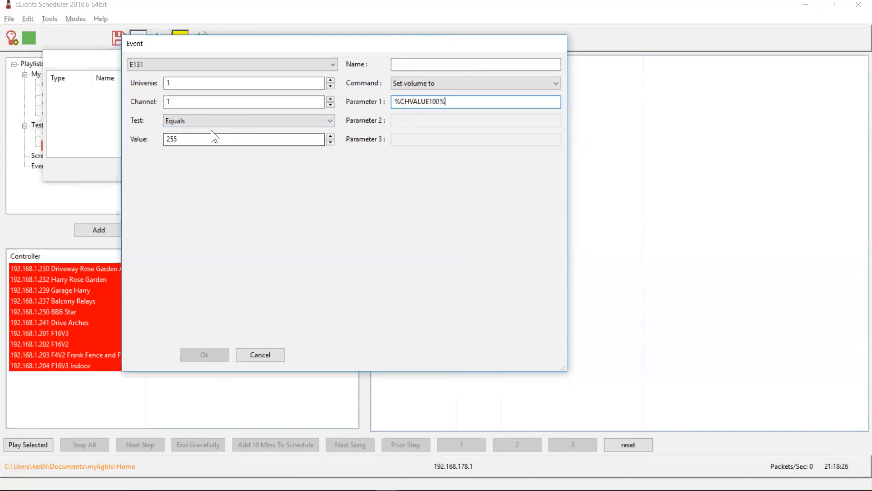
# Set the E131 event's test to On Change
pyautogui.click(177, 85)
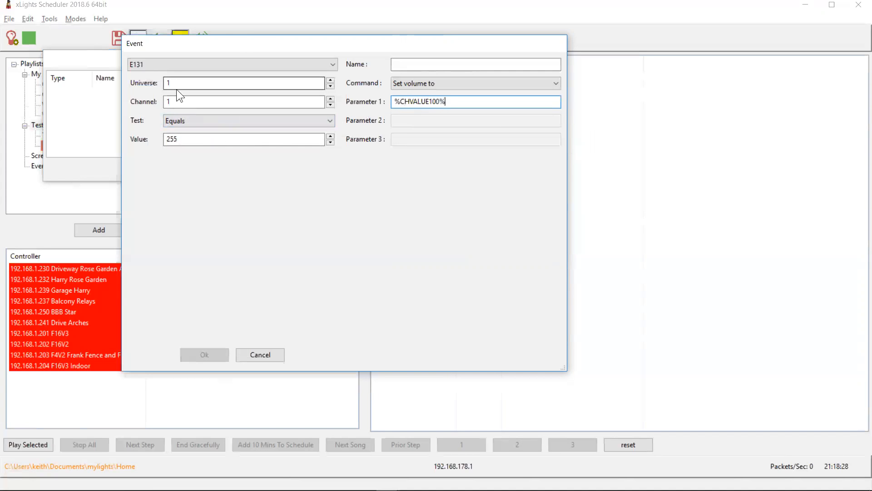
pyautogui.click(193, 122)
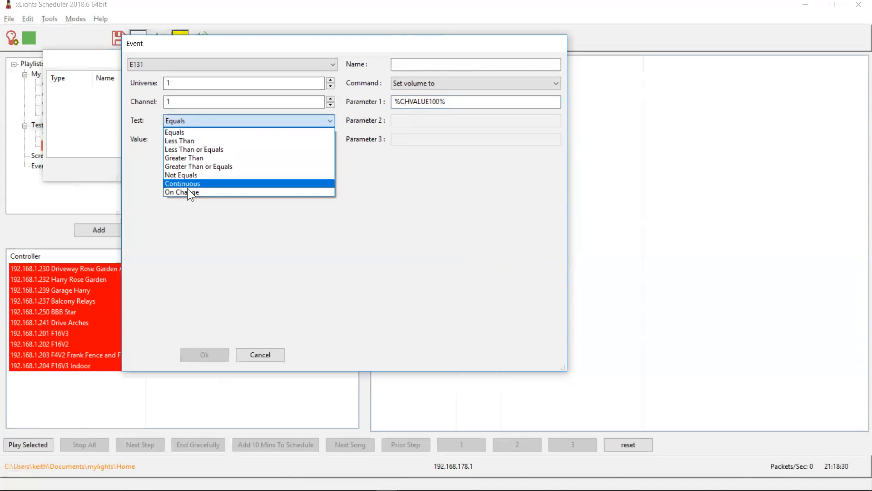
pyautogui.click(187, 192)
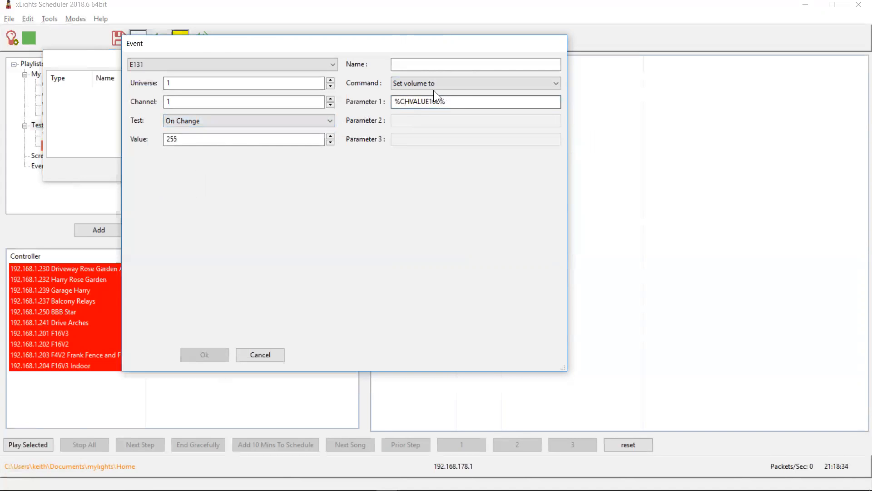
pyautogui.moveTo(394, 102)
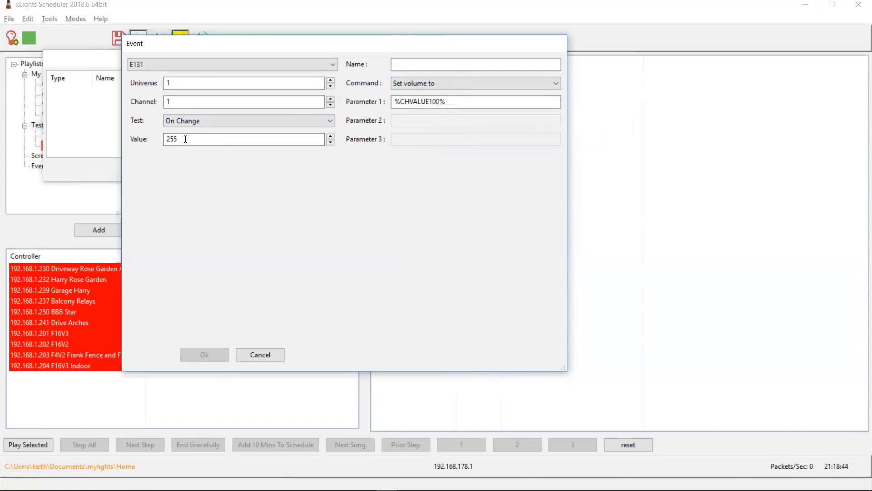
pyautogui.moveTo(432, 101)
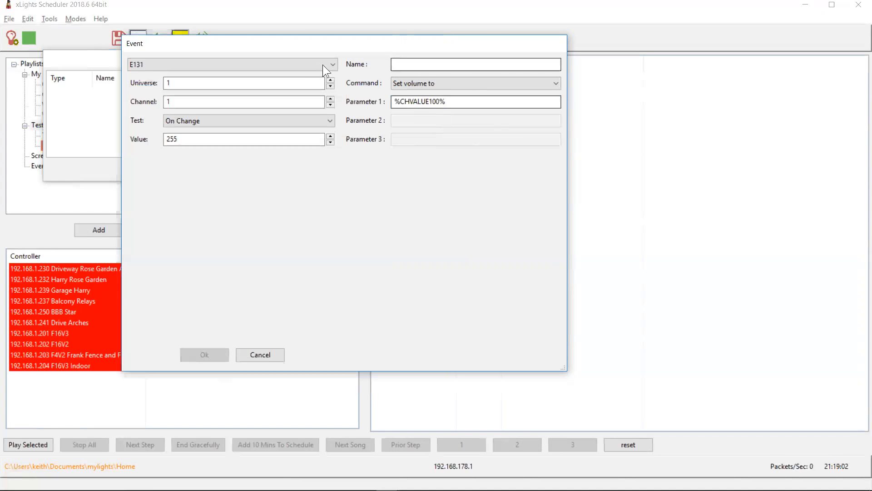
# Switch the event type to Data and set the channel to #31:1
pyautogui.click(301, 60)
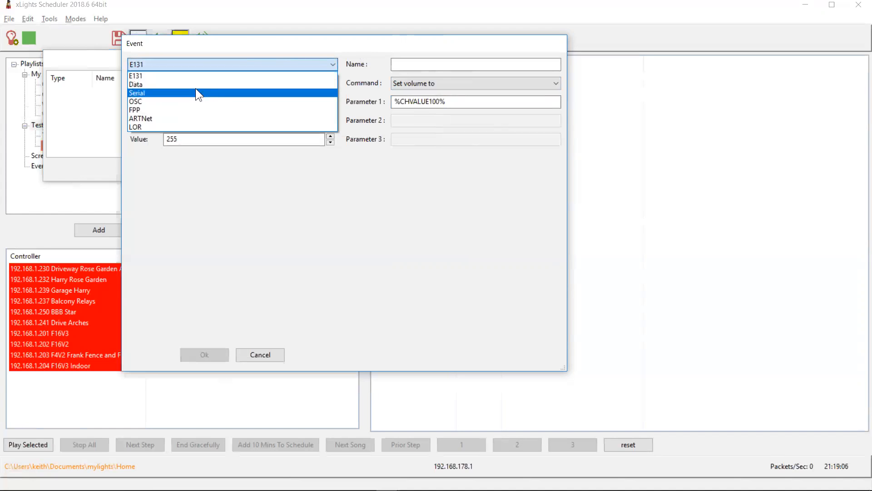
pyautogui.click(174, 87)
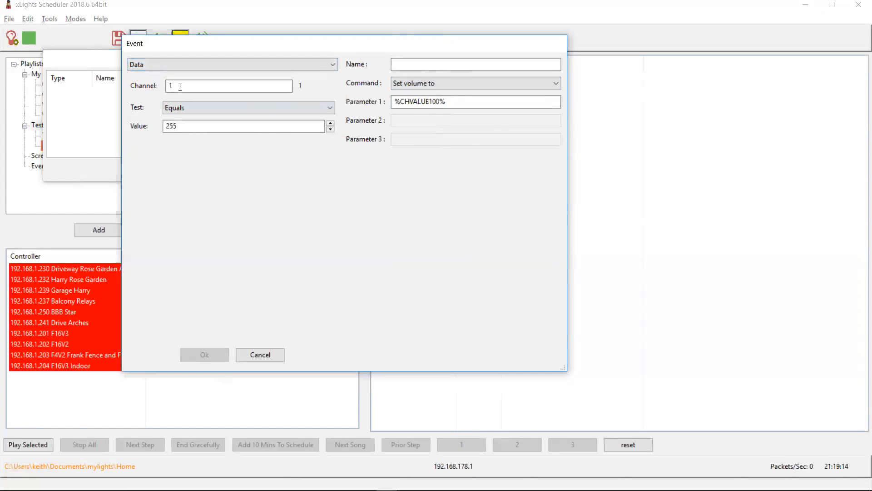
pyautogui.doubleClick(180, 87)
pyautogui.write('#')
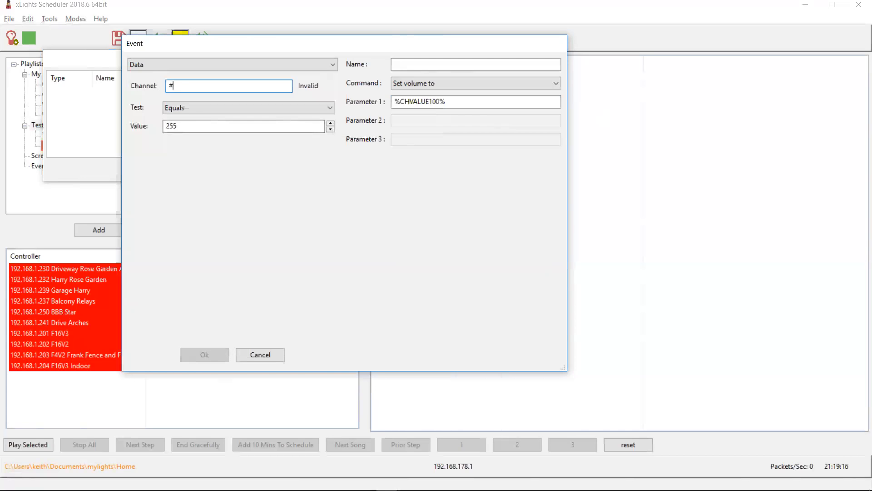
pyautogui.write('31:1')
pyautogui.press('Tab')
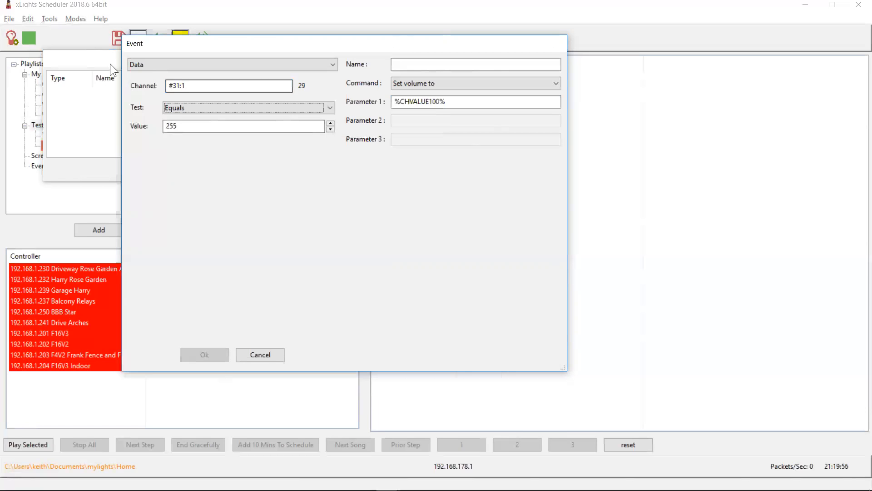
# Set the Data event's test to On Change
pyautogui.click(184, 103)
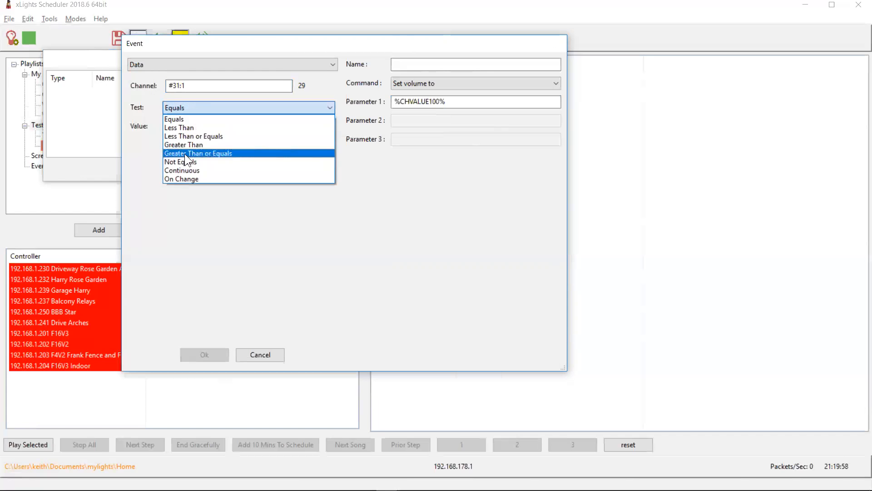
pyautogui.click(182, 178)
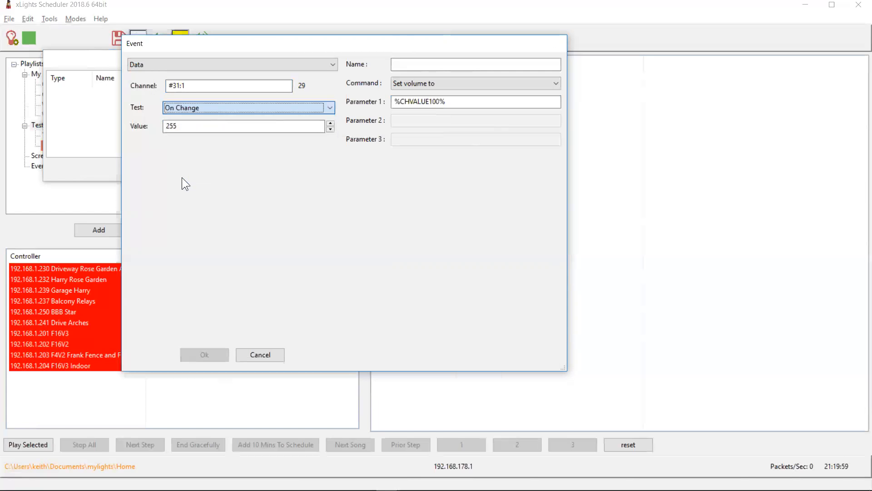
pyautogui.click(190, 107)
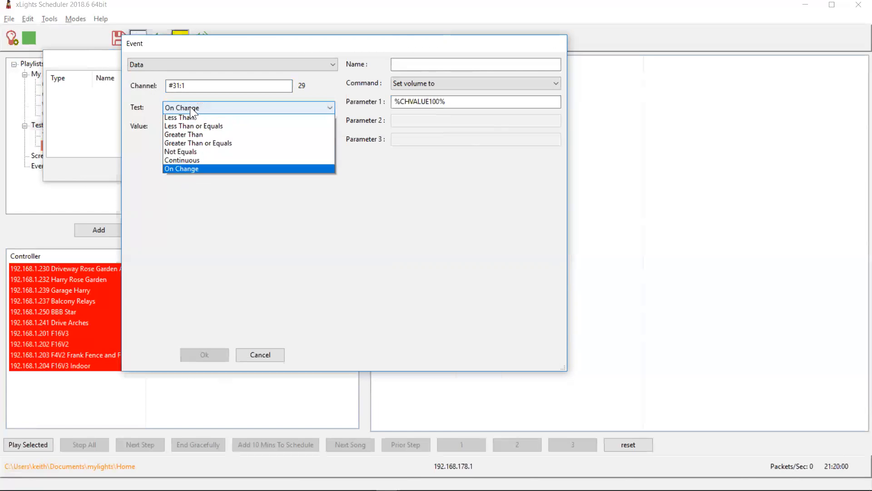
pyautogui.click(182, 204)
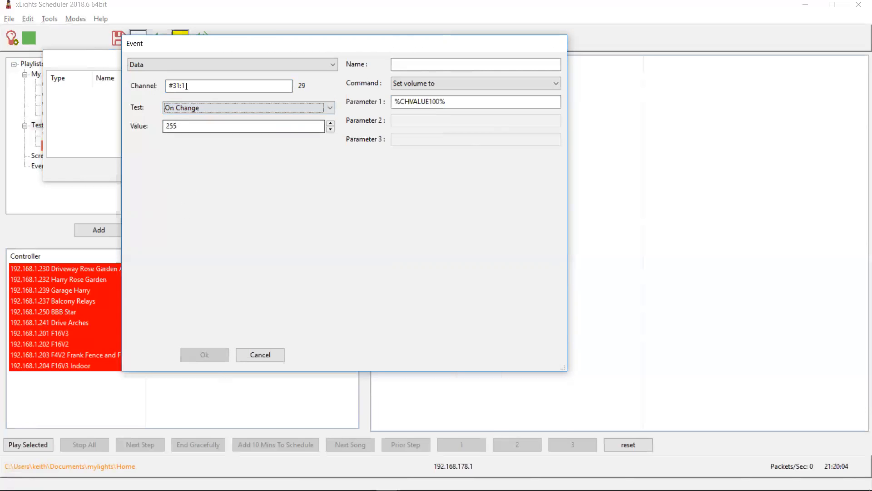
# Switch the event type to Serial and browse its protocol and port options
pyautogui.click(178, 68)
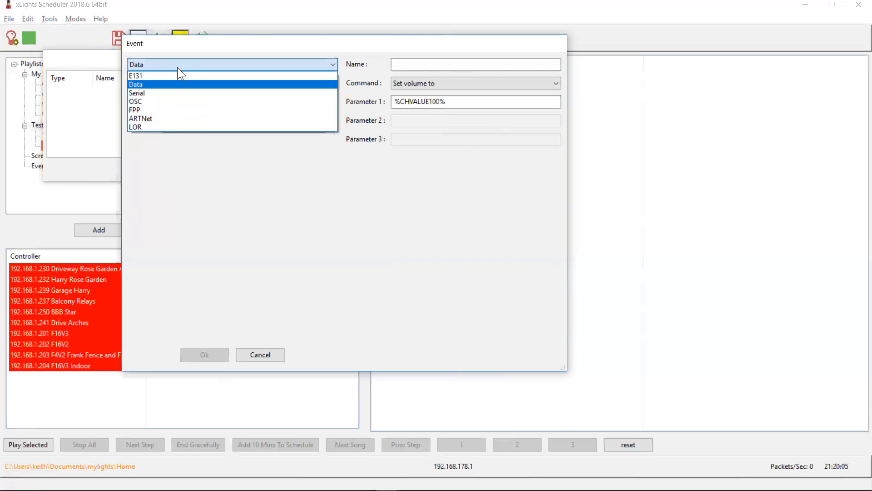
pyautogui.click(155, 92)
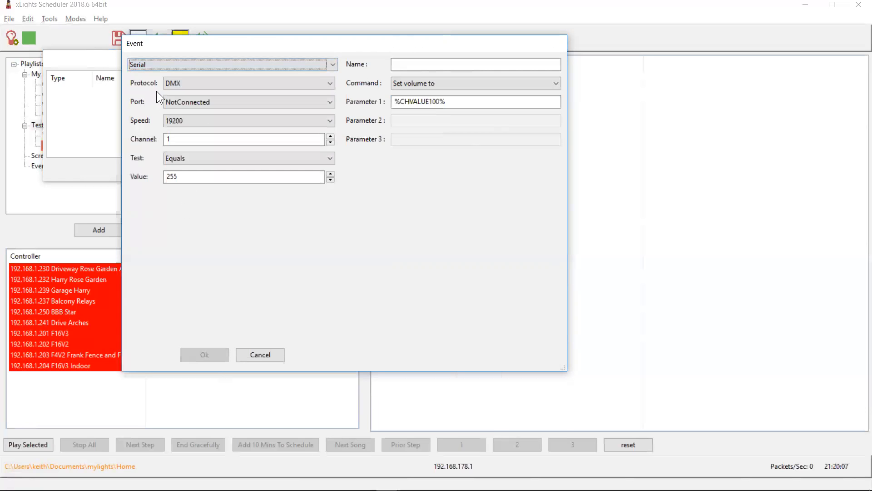
pyautogui.click(181, 82)
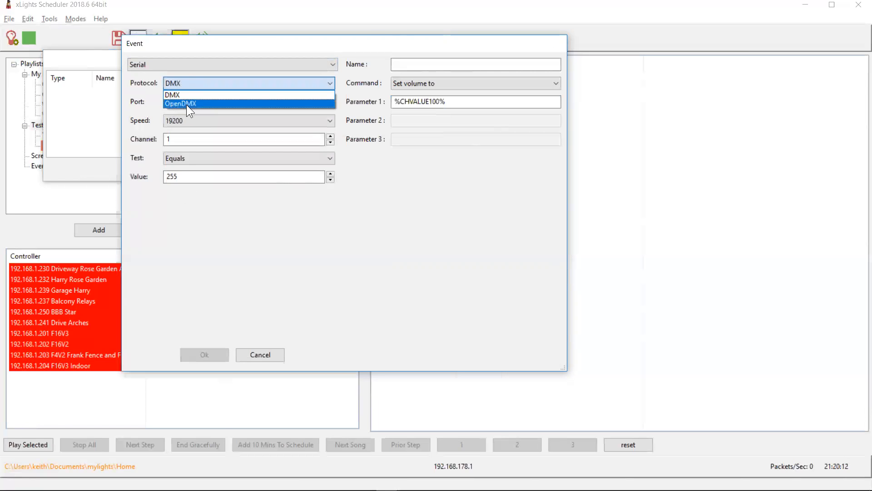
pyautogui.click(146, 88)
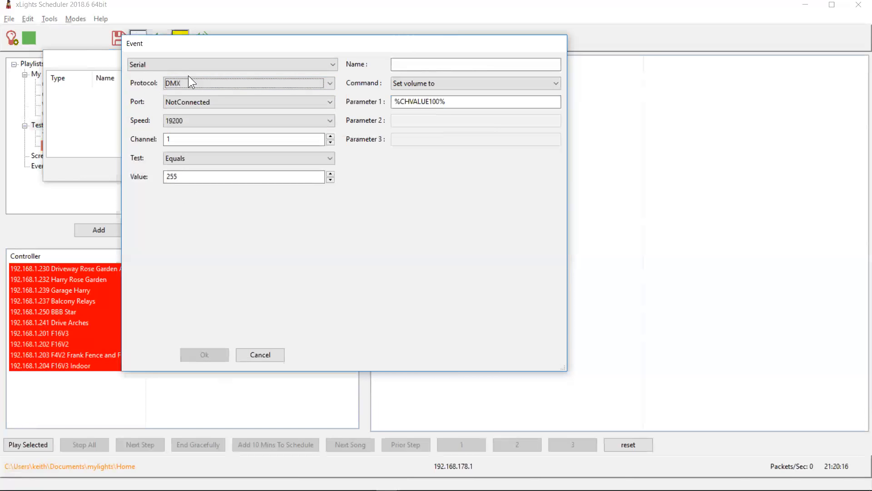
pyautogui.click(191, 101)
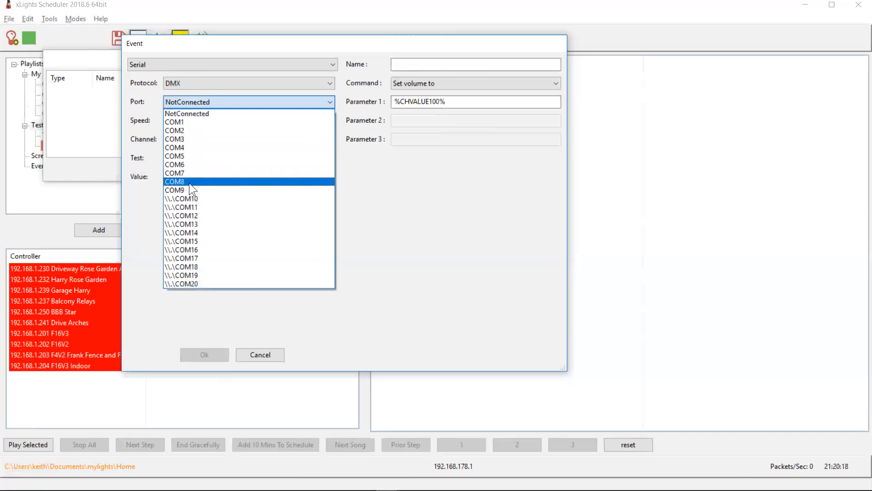
pyautogui.click(149, 108)
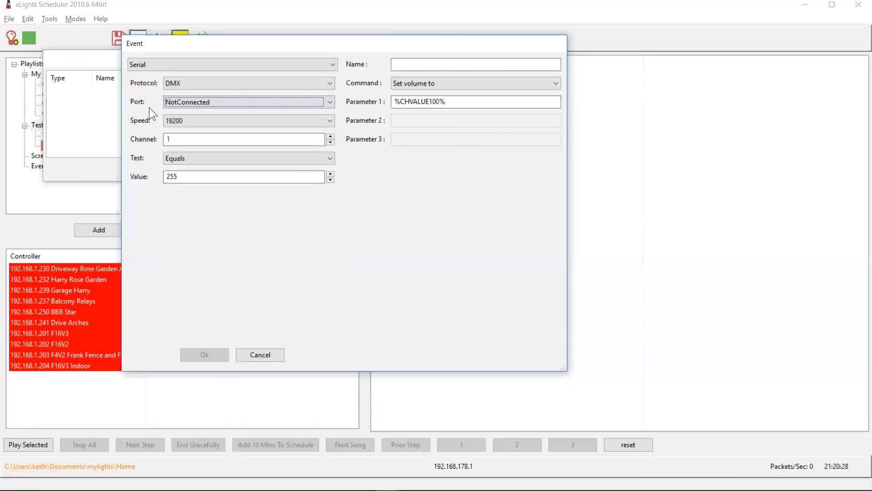
# Switch the event type to OSC with path \xlights\volume and a Float first parameter
pyautogui.click(169, 65)
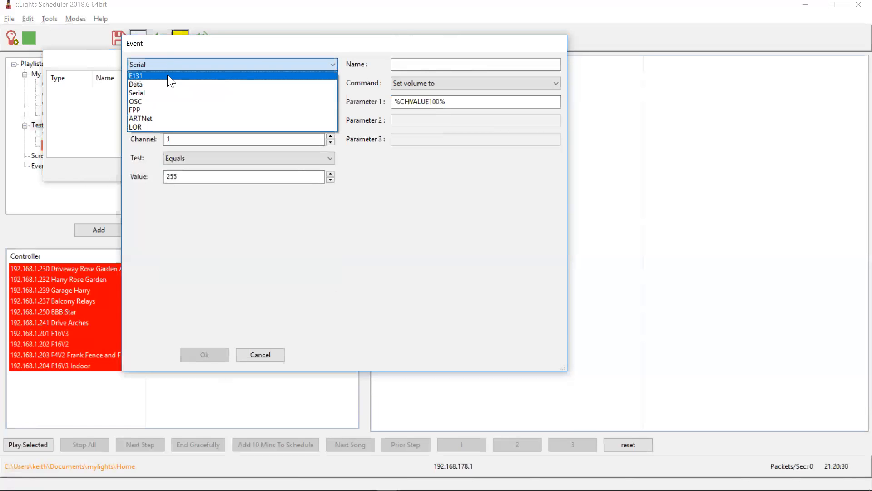
pyautogui.click(154, 101)
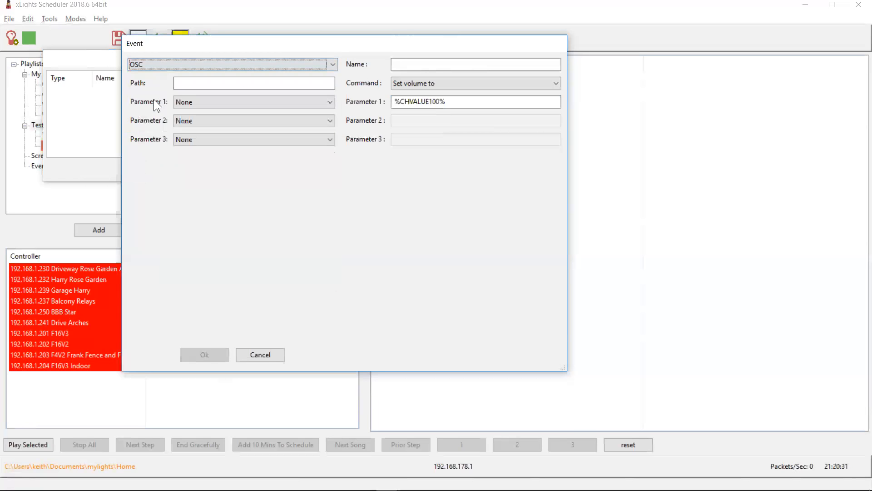
pyautogui.click(198, 85)
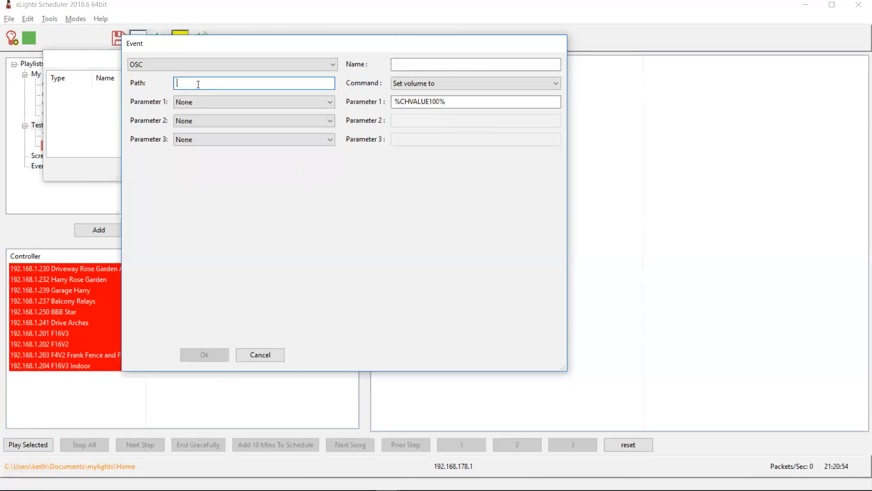
pyautogui.write('\\xlights\\volume')
pyautogui.press('Tab')
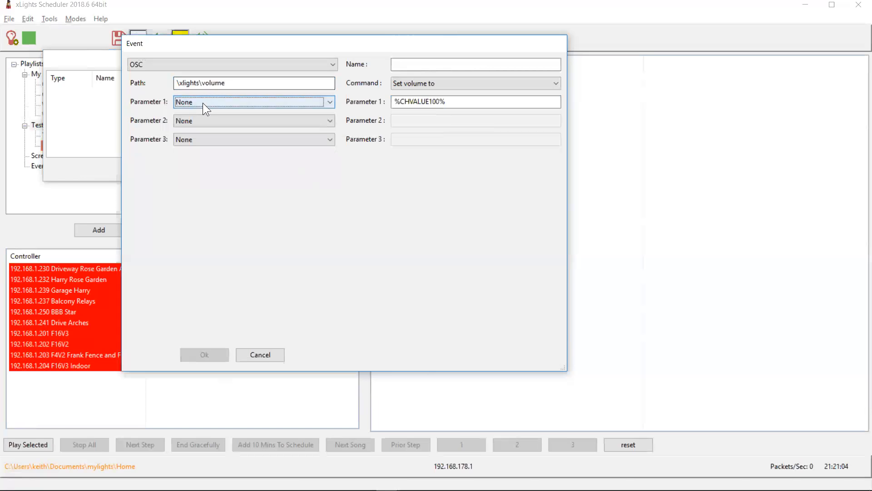
pyautogui.click(203, 103)
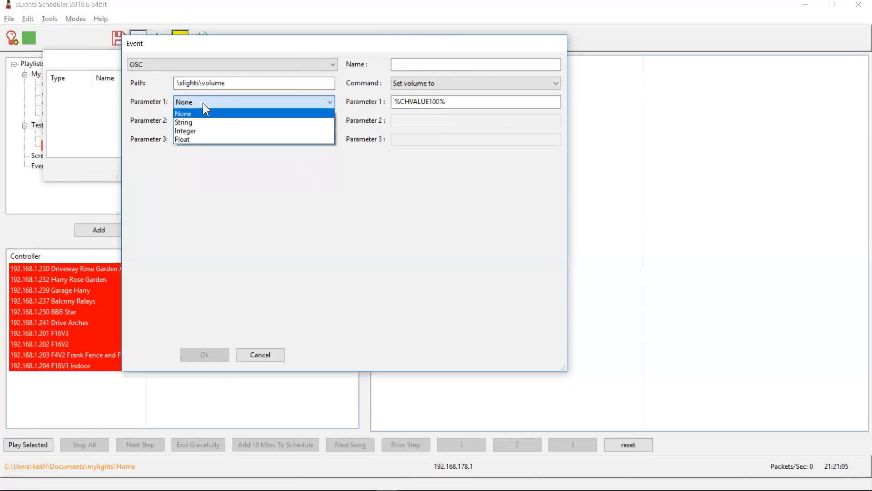
pyautogui.click(189, 138)
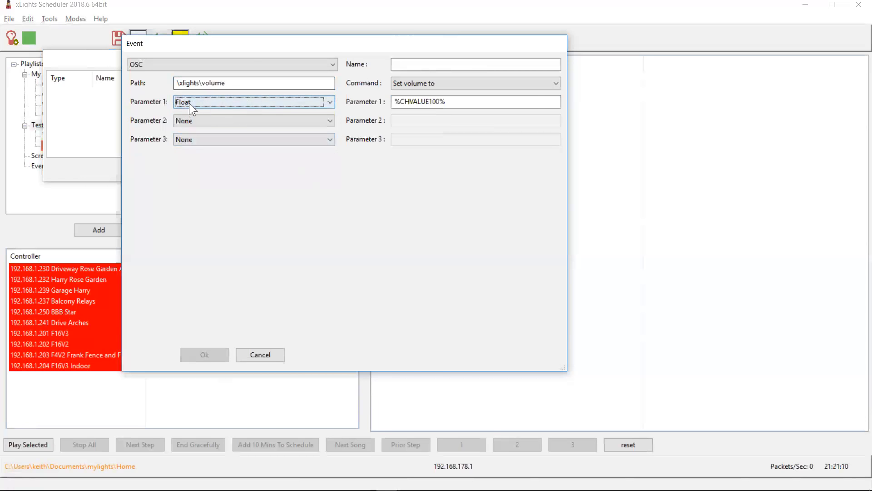
# Set the command's Parameter 1 to %P1F100%
pyautogui.click(511, 103)
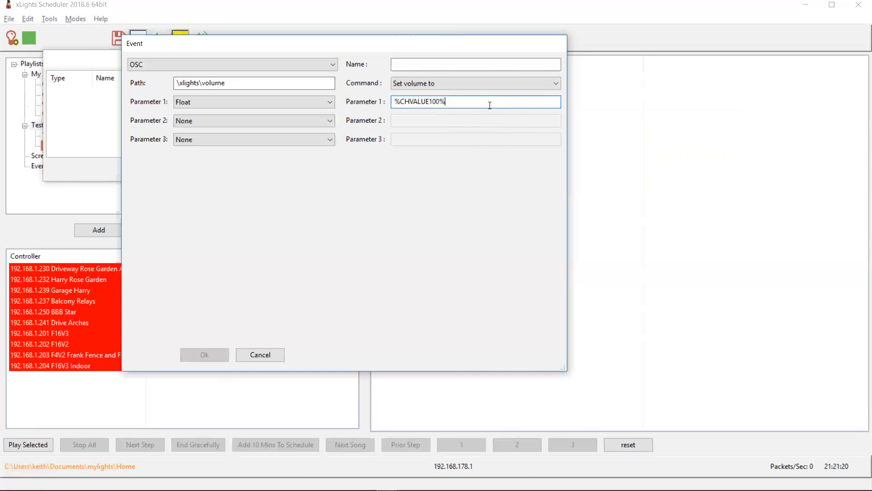
pyautogui.moveTo(472, 104)
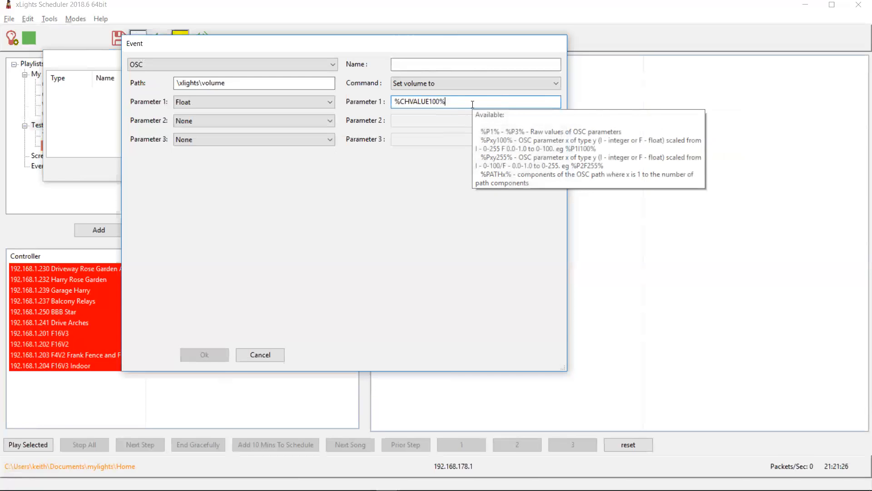
pyautogui.doubleClick(473, 104)
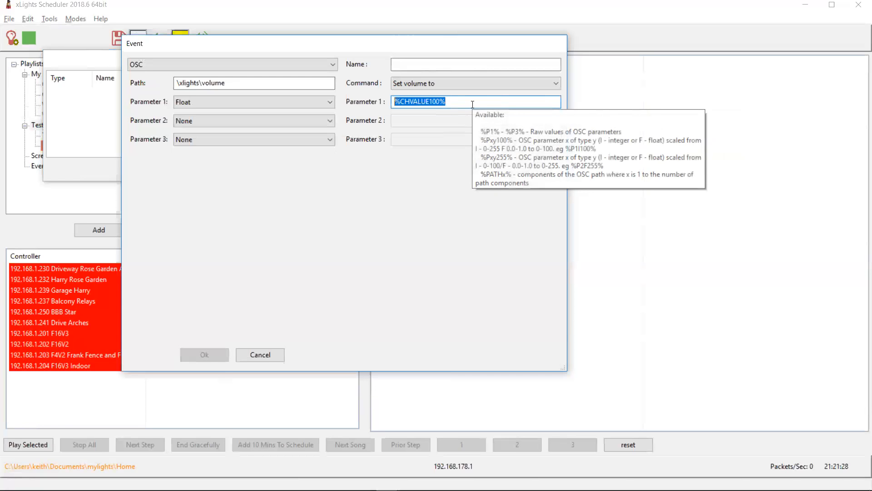
pyautogui.write('%P')
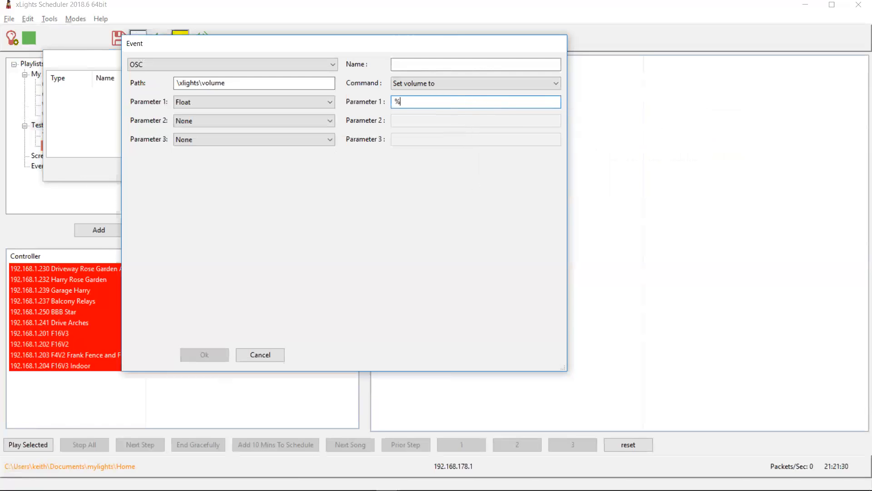
pyautogui.write('F')
pyautogui.moveTo(458, 104)
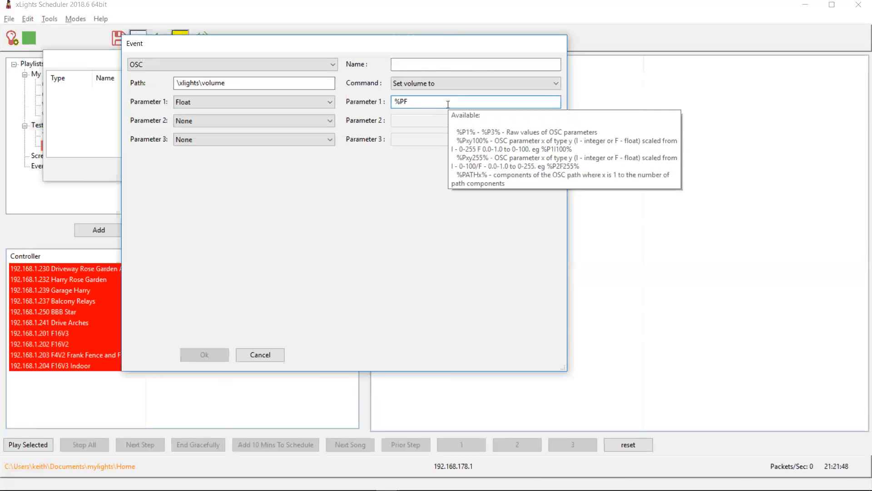
pyautogui.press('BackSpace')
pyautogui.write('1F100%')
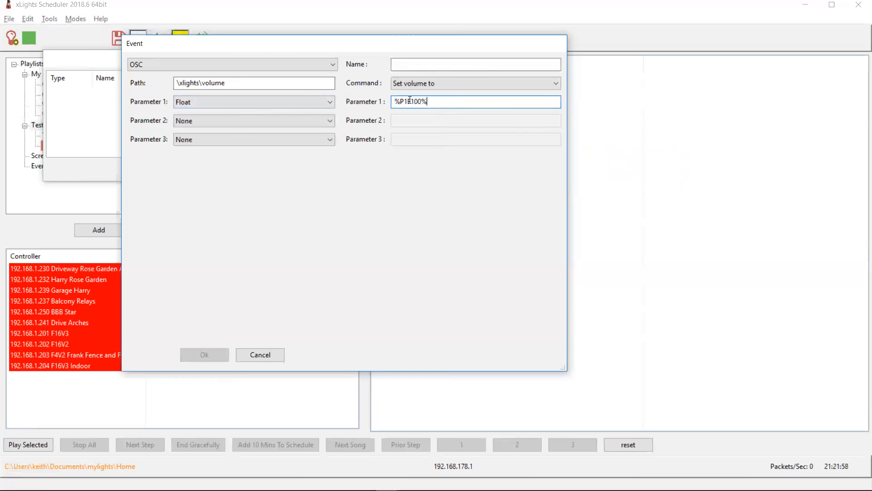
# Switch the event type to FPP and clear the command's Parameter 1
pyautogui.moveTo(415, 100)
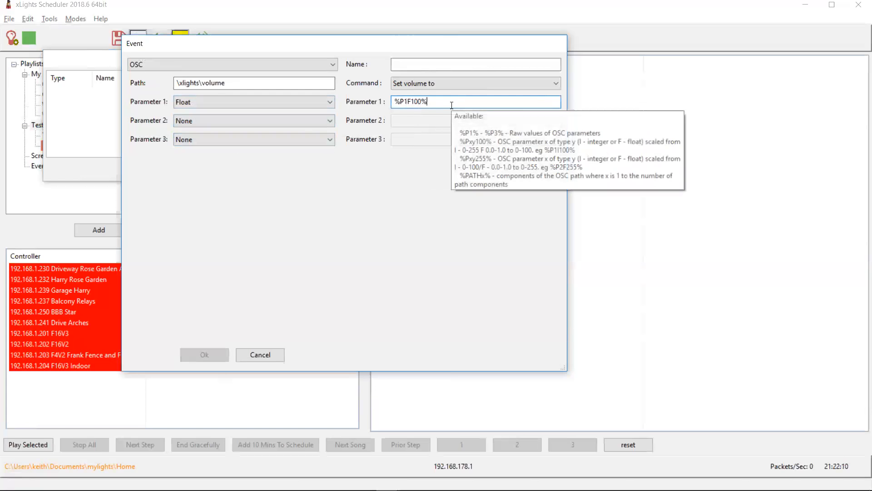
pyautogui.click(181, 65)
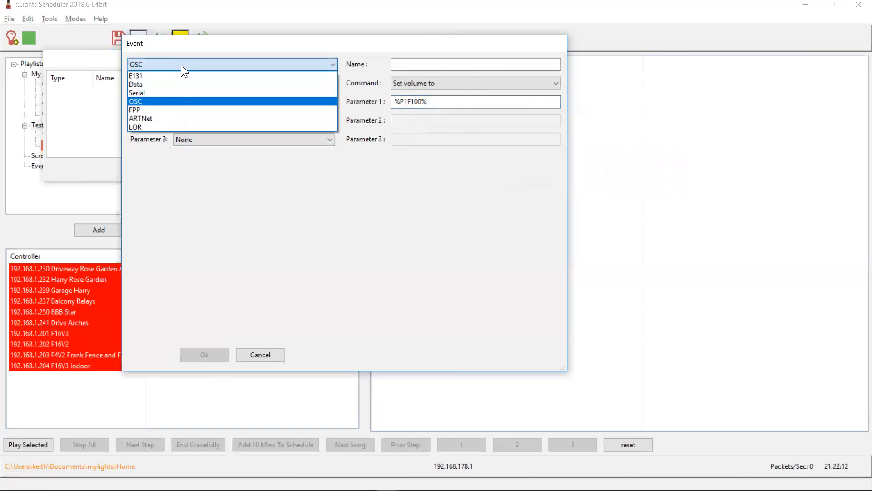
pyautogui.click(162, 110)
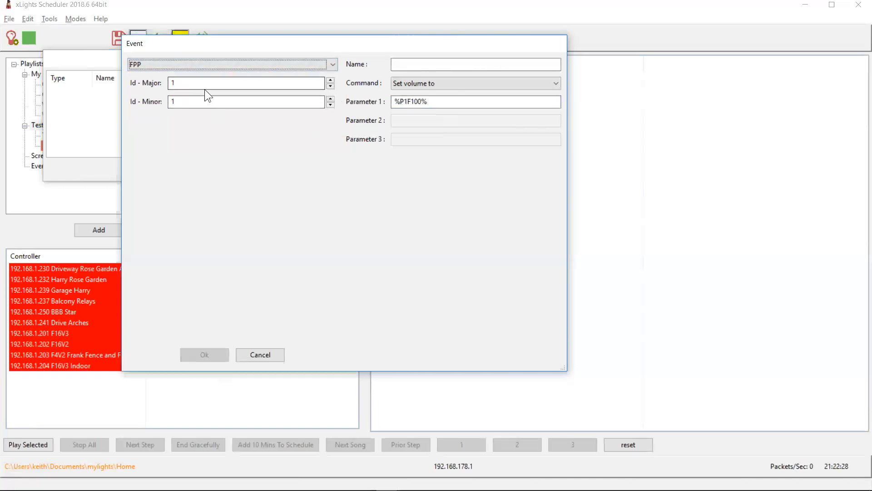
pyautogui.moveTo(429, 101); pyautogui.dragTo(348, 102)
pyautogui.press('BackSpace')
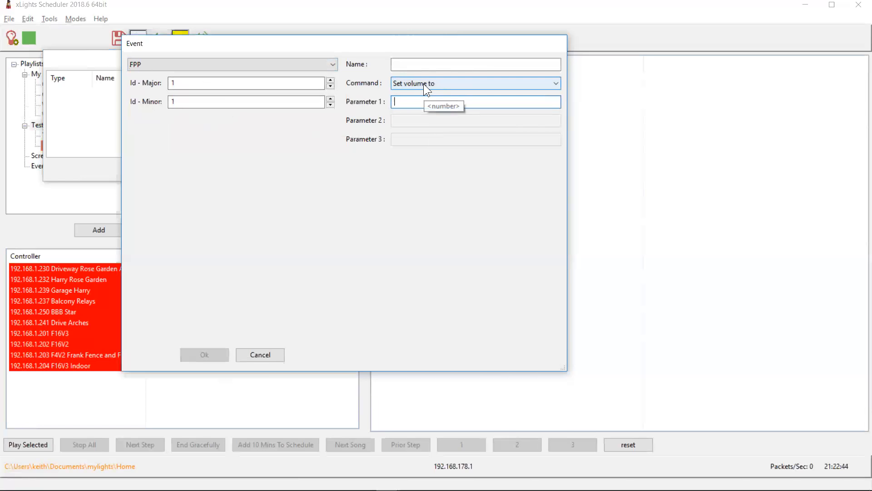
# Switch the event type to LOR, set the Unit Id to 0x8, and cancel the event dialog
pyautogui.click(232, 69)
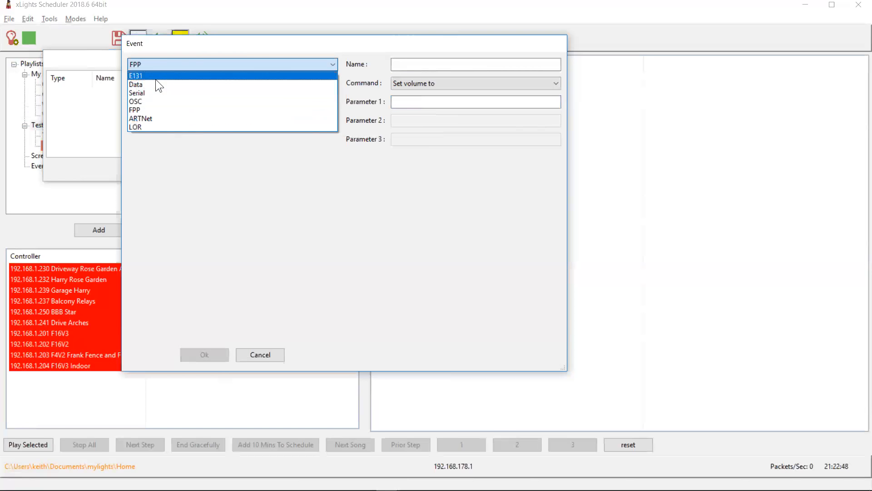
pyautogui.click(147, 127)
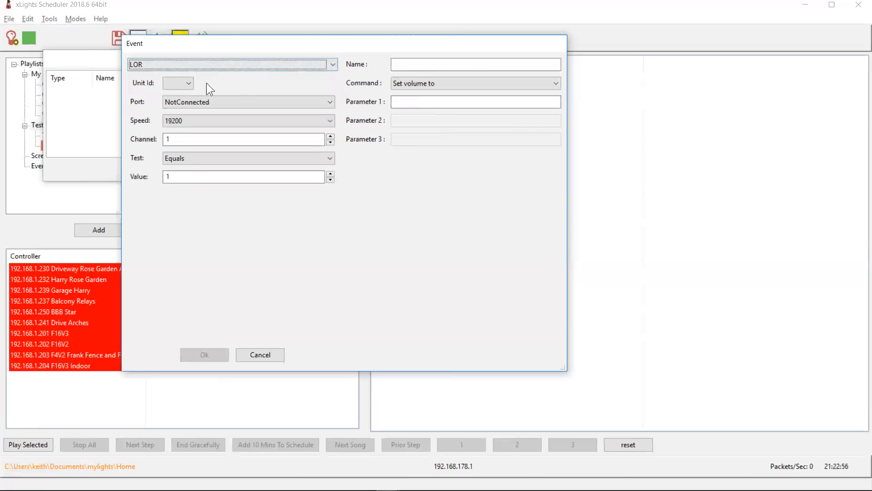
pyautogui.click(189, 83)
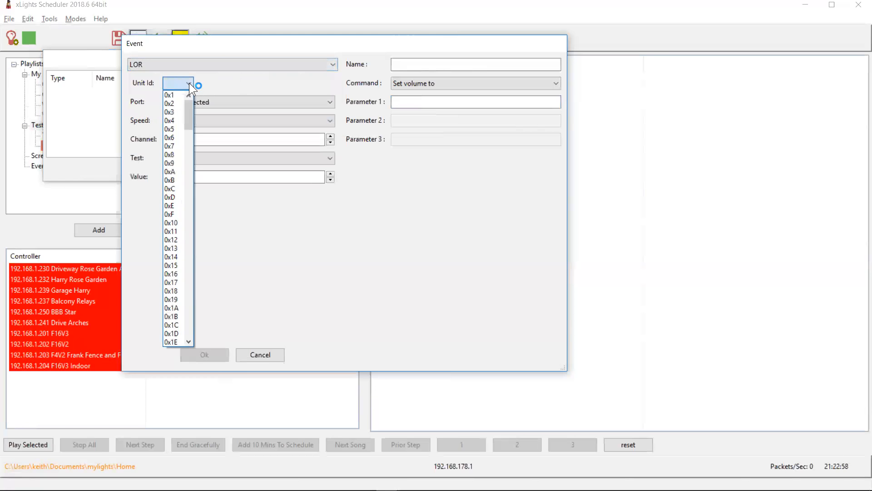
pyautogui.click(177, 155)
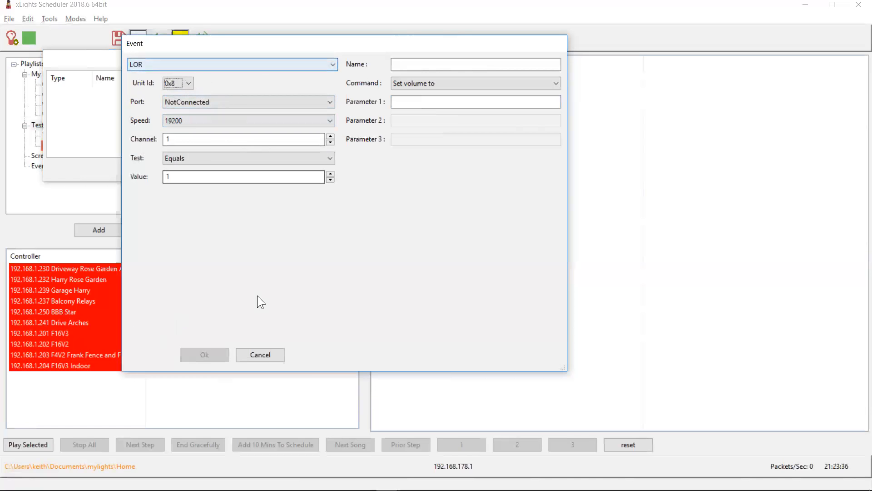
pyautogui.click(271, 356)
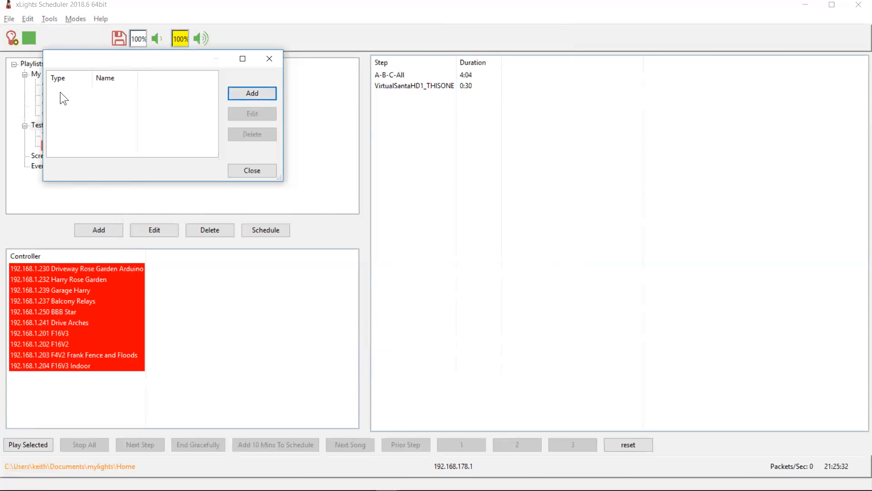
# Close the events list and review the changelog entries about FPP event and serial playlist steps
pyautogui.click(229, 171)
pyautogui.hotkey('alt', 'Tab')
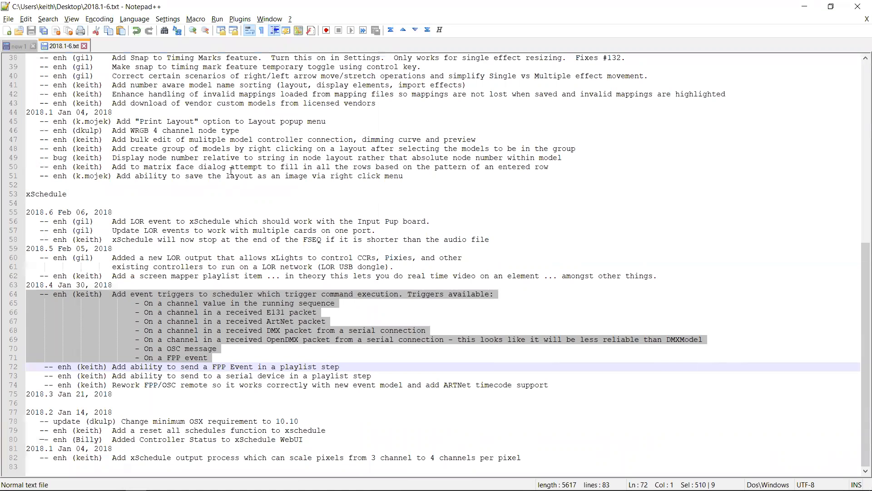
pyautogui.press('Right')
pyautogui.hotkey('shift', 'Down')
pyautogui.hotkey('shift', 'Down')
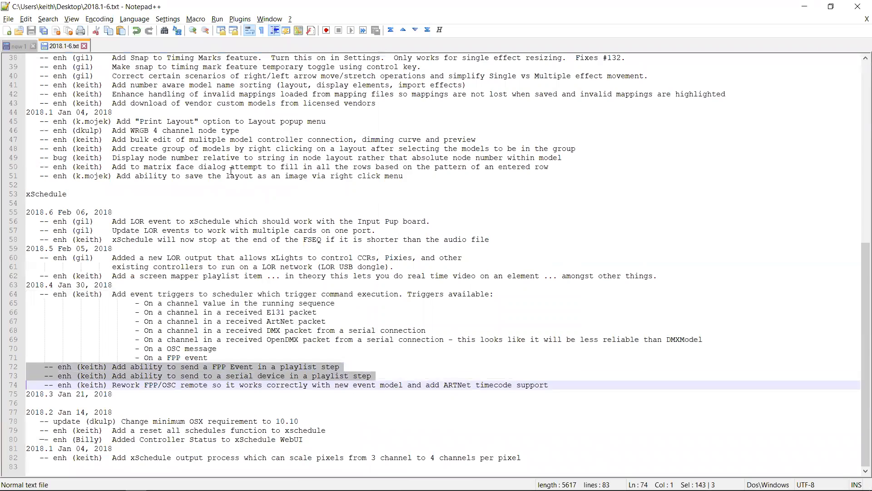
pyautogui.hotkey('alt', 'Tab')
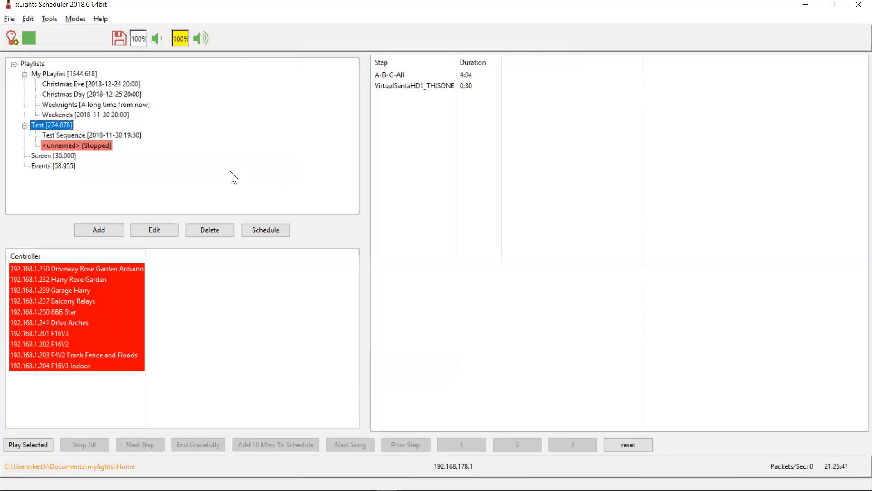
# Open the Test playlist for advanced editing and add an FPP Event step named hdgfjhasdf
pyautogui.rightClick(47, 125)
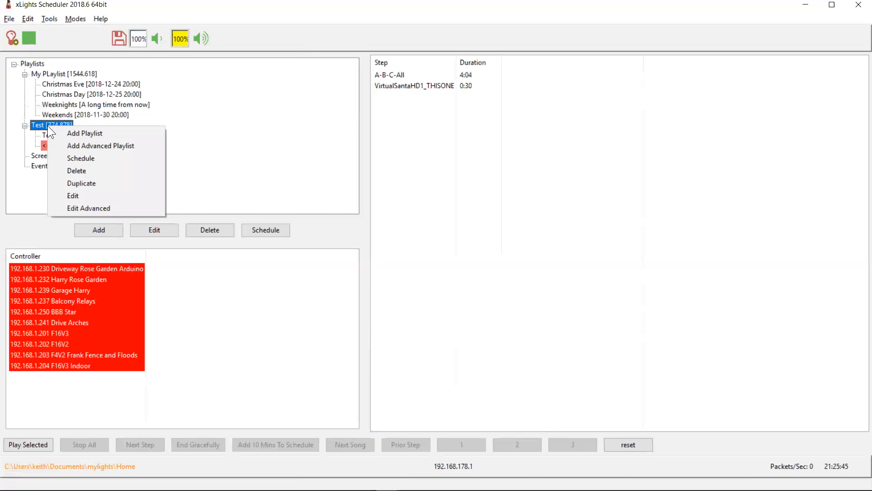
pyautogui.click(75, 207)
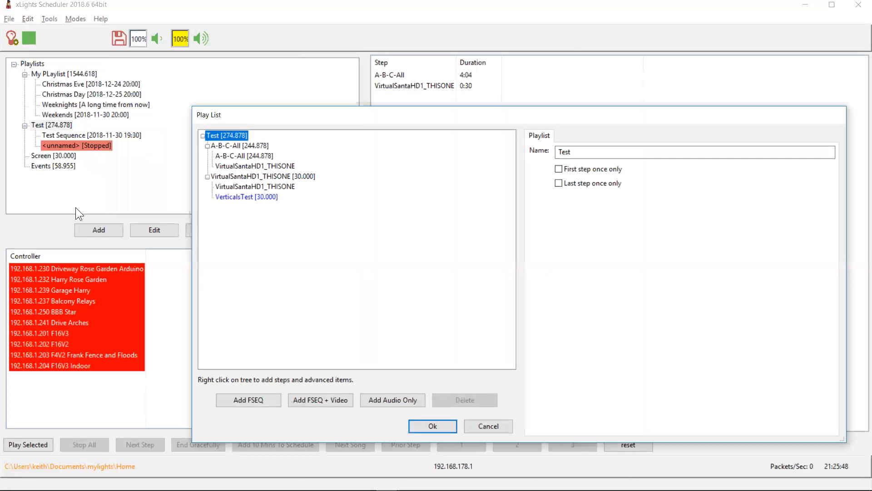
pyautogui.rightClick(230, 136)
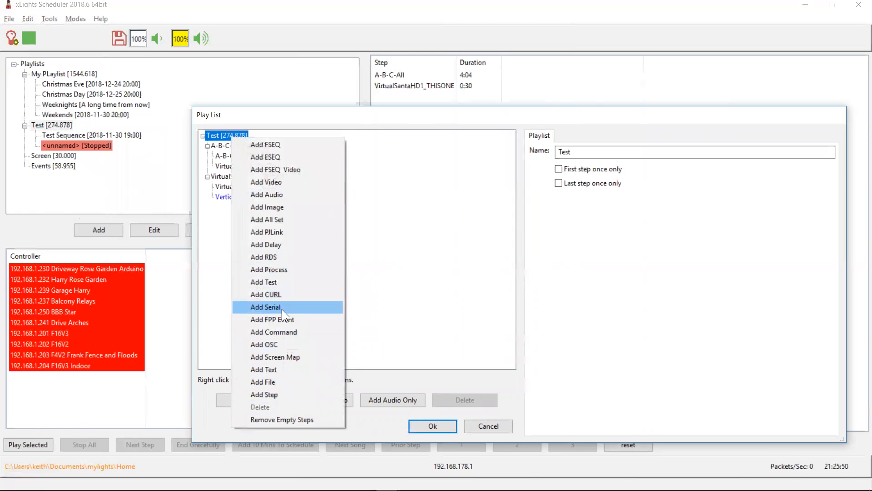
pyautogui.click(286, 319)
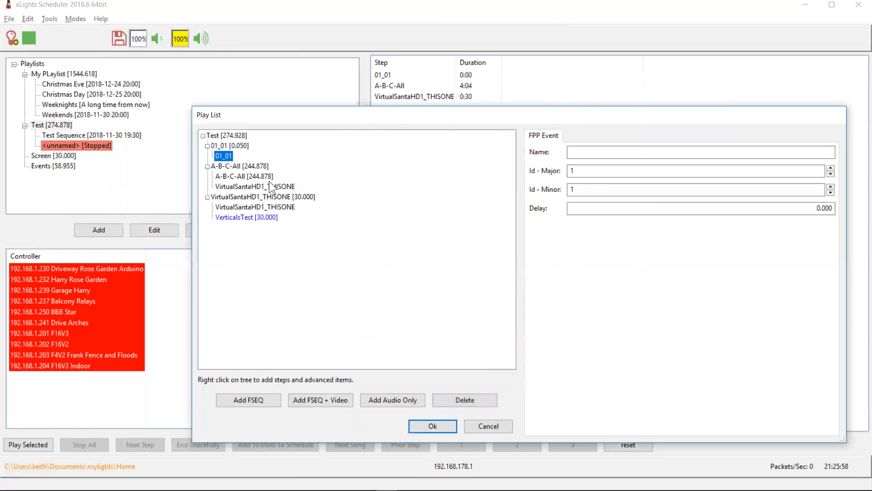
pyautogui.click(590, 150)
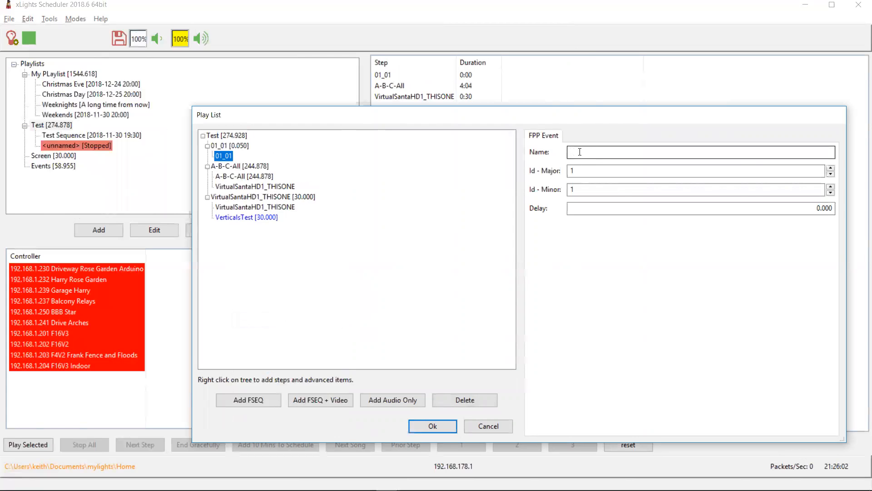
pyautogui.write('hdgfjhasdf')
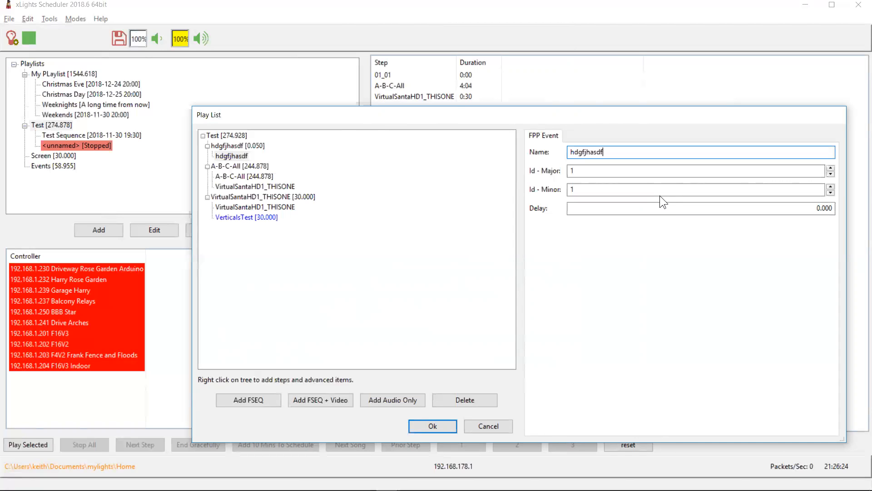
# Add a Serial step to the Test playlist named kjdhfskj, using COM1 with configuration 8N1
pyautogui.rightClick(217, 133)
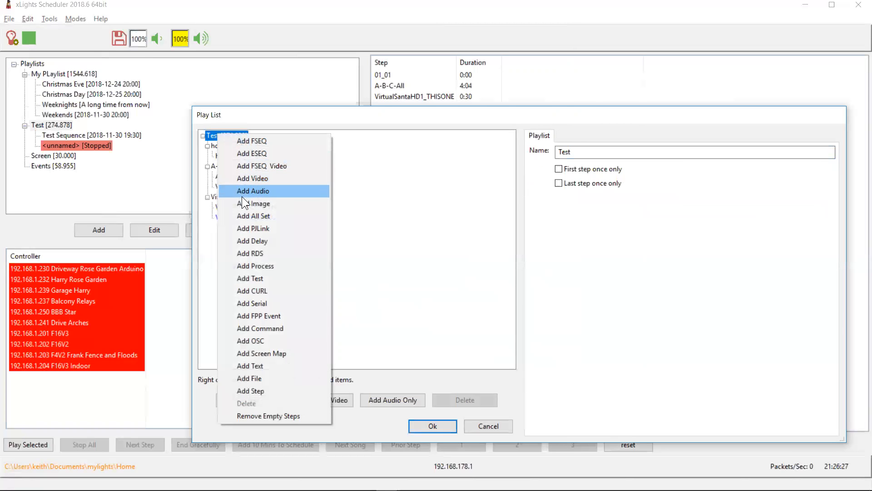
pyautogui.click(258, 304)
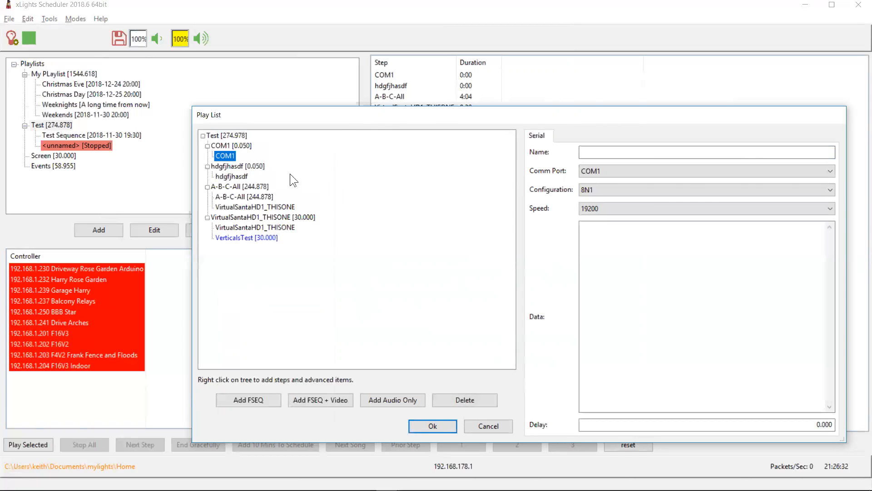
pyautogui.click(597, 153)
pyautogui.write('kjdhfskj')
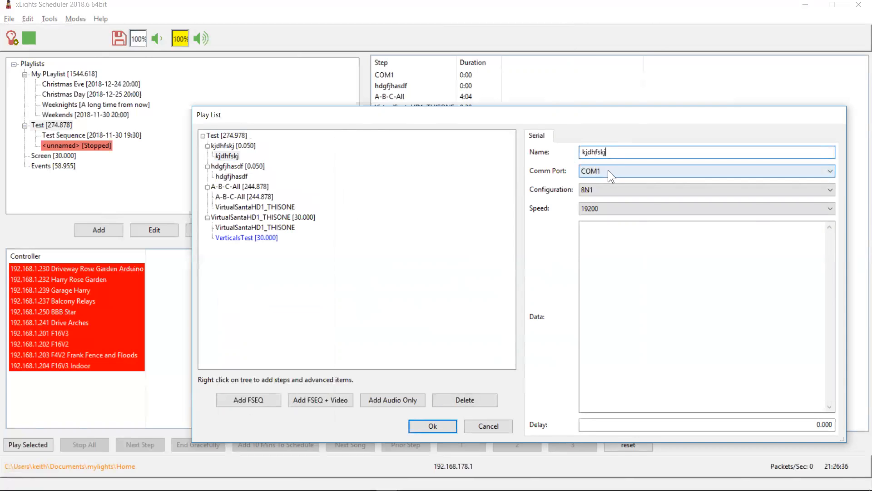
pyautogui.click(603, 194)
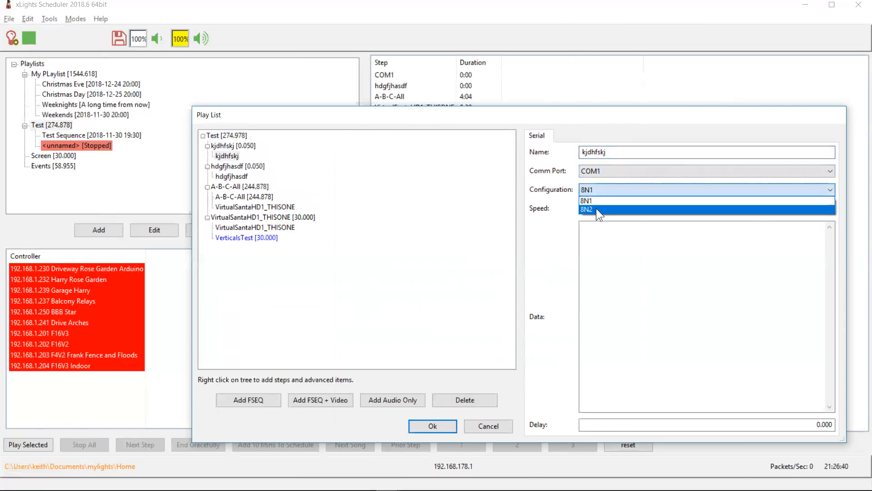
pyautogui.click(596, 199)
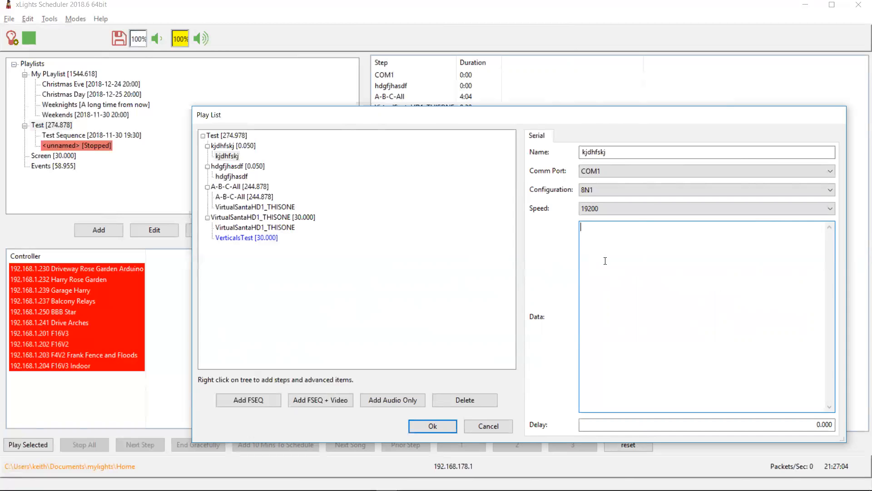
# Enter \x10\x00 as the serial step's data, then cancel the playlist dialog
pyautogui.write('sjdfhgfsdf')
pyautogui.press('BackSpace')
pyautogui.press('BackSpace')
pyautogui.press('BackSpace')
pyautogui.press('BackSpace')
pyautogui.press('BackSpace')
pyautogui.press('BackSpace')
pyautogui.press('BackSpace')
pyautogui.press('BackSpace')
pyautogui.press('BackSpace')
pyautogui.press('BackSpace')
pyautogui.moveTo(616, 230)
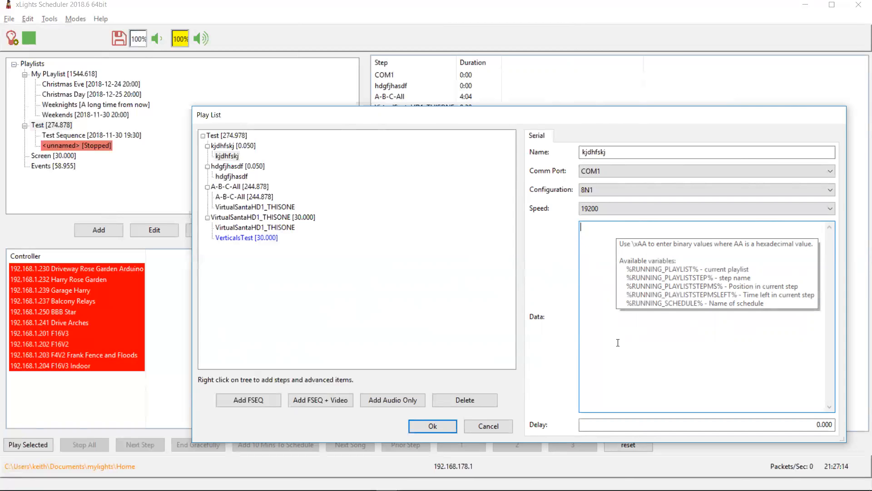
pyautogui.write('\\x10')
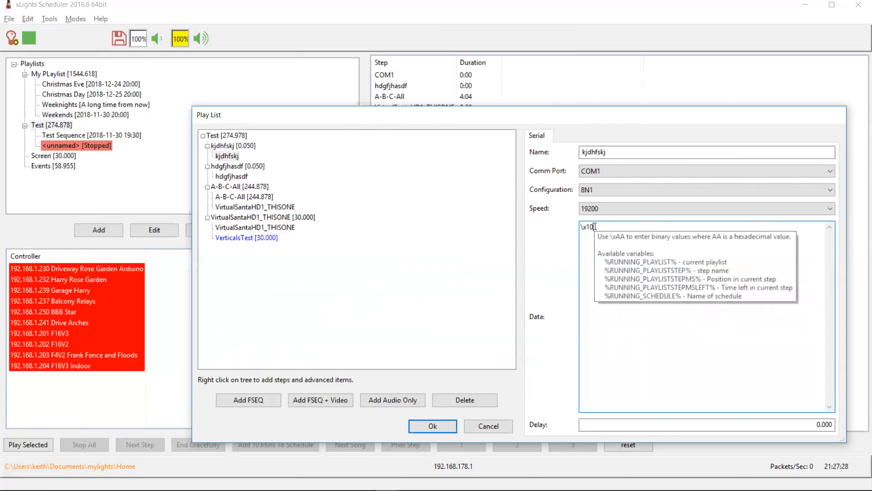
pyautogui.write('\\x00')
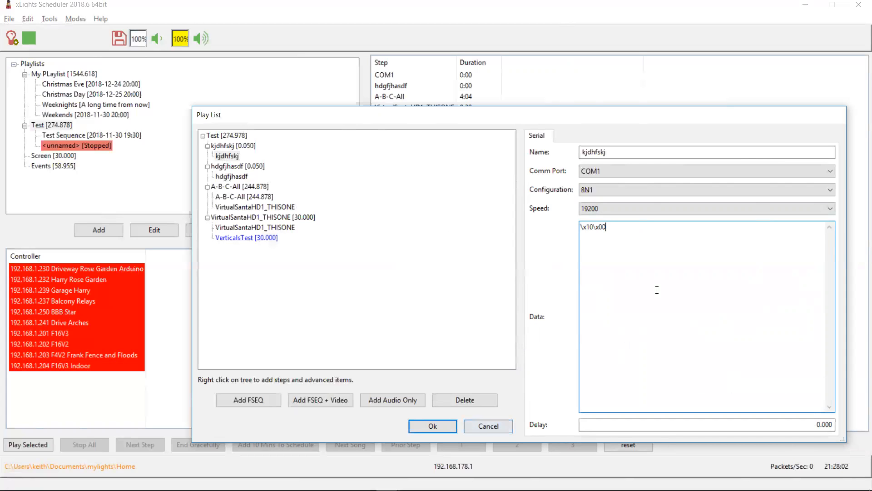
pyautogui.click(499, 424)
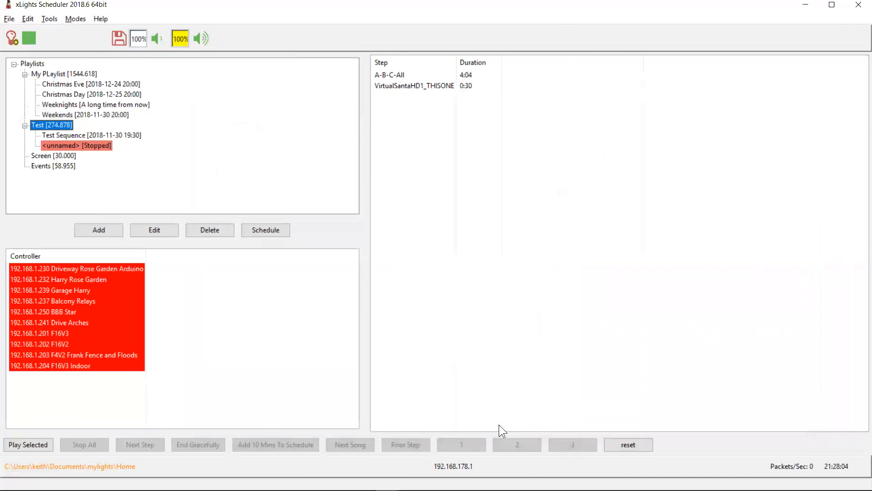
# Switch to the changelog and highlight the entry about reworking the FPP/OSC remote, then return to the scheduler
pyautogui.hotkey('alt', 'Tab')
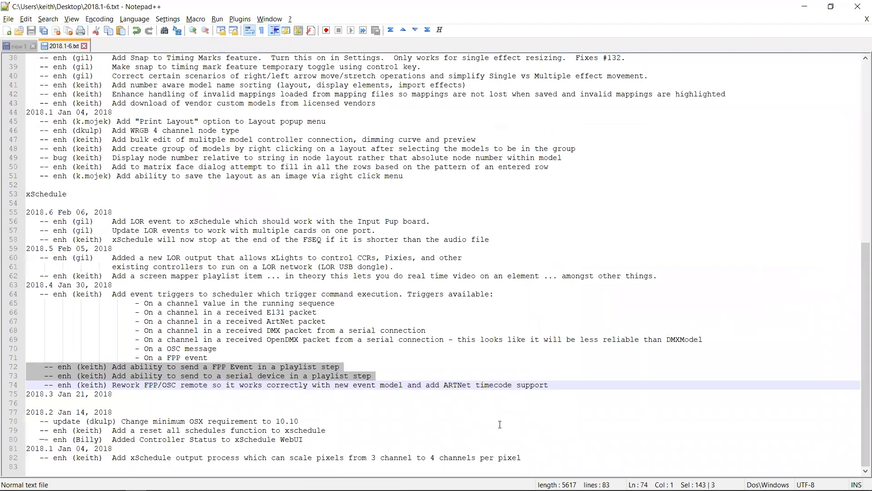
pyautogui.press('Down')
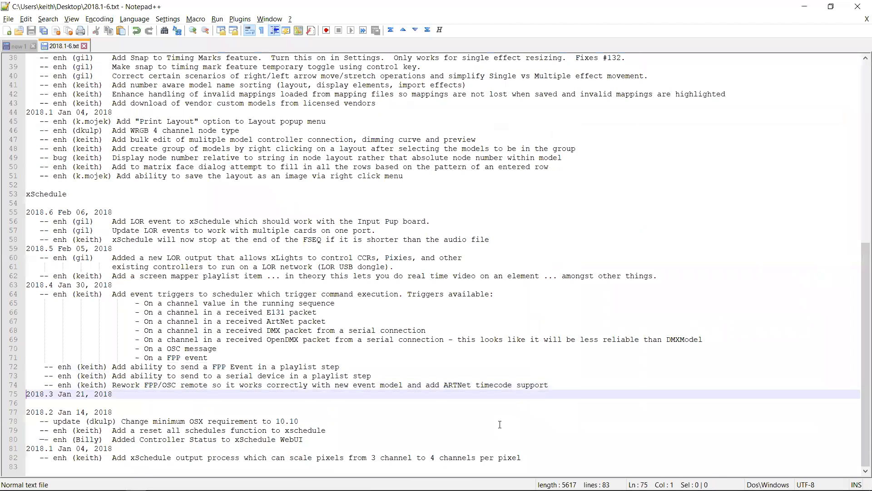
pyautogui.hotkey('shift', 'Up')
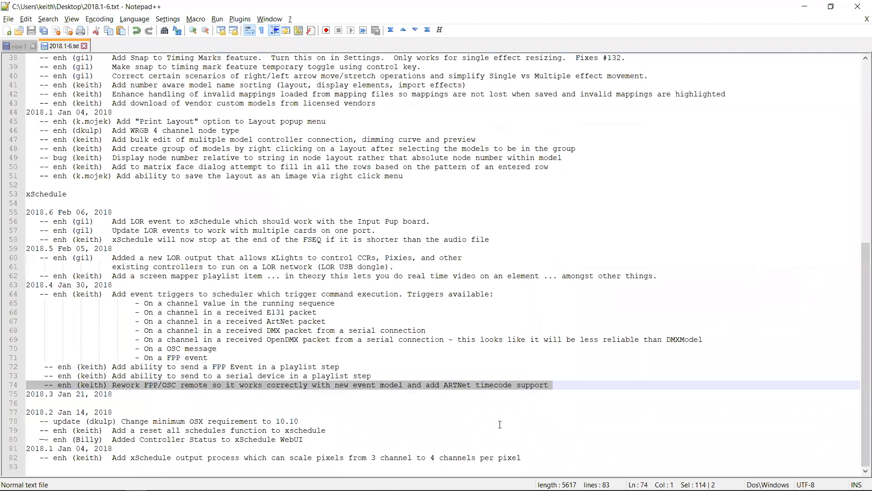
pyautogui.hotkey('alt', 'Tab')
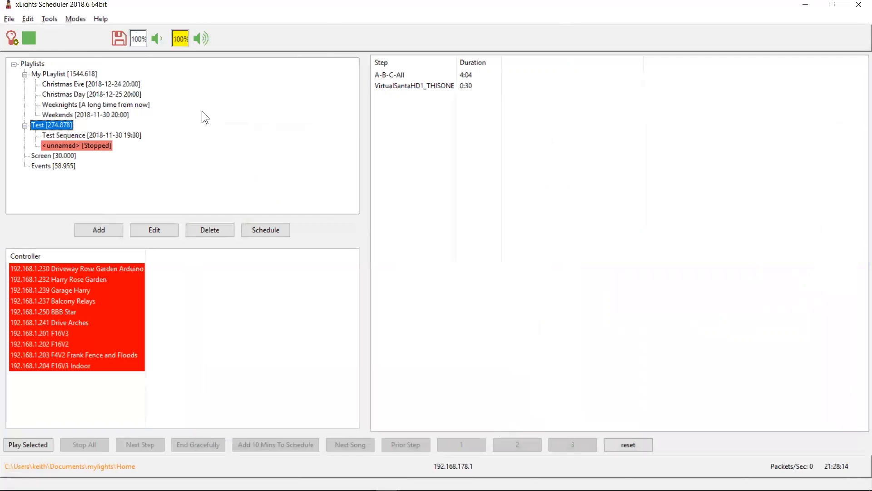
# Open the My PLaylist playlist's editor and close it without changes
pyautogui.click(78, 19)
pyautogui.click(52, 74)
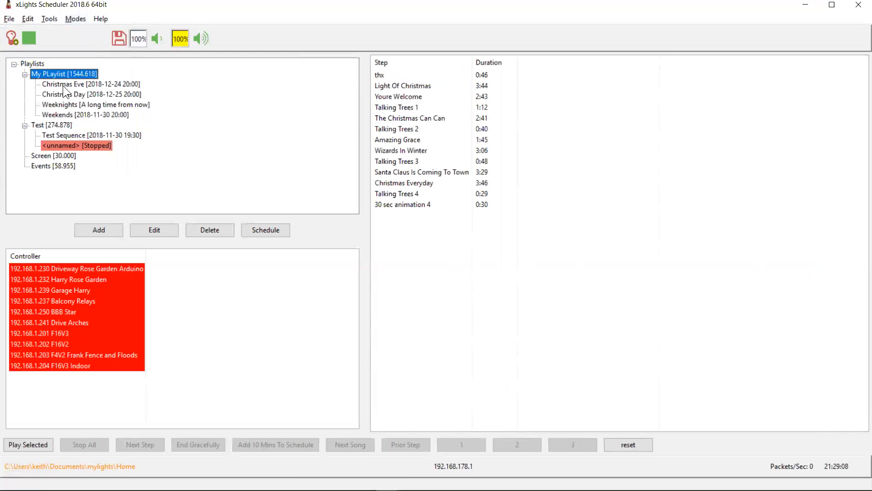
pyautogui.doubleClick(65, 74)
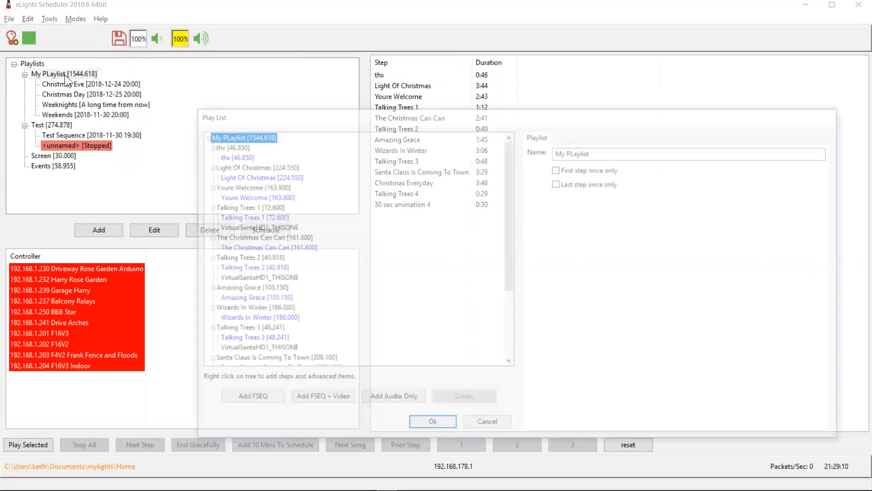
pyautogui.click(496, 430)
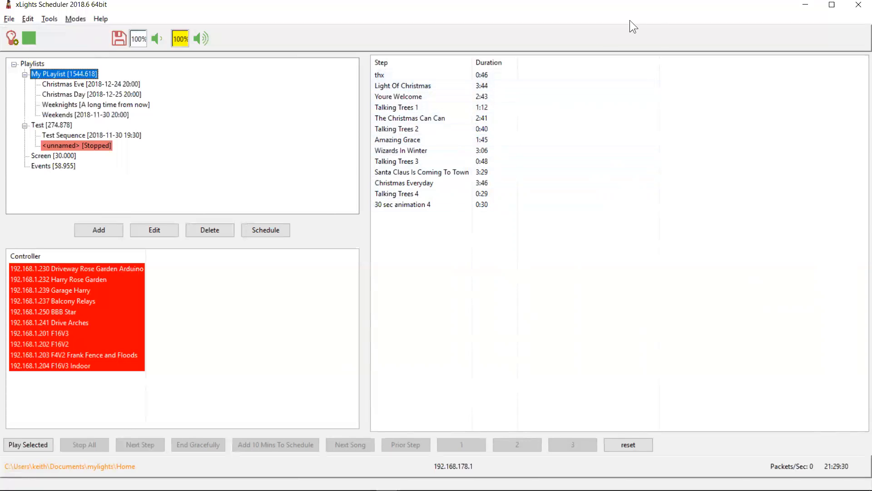
# Highlight the changelog entry about the screen mapper playlist item, then return to the scheduler
pyautogui.hotkey('alt', 'Tab')
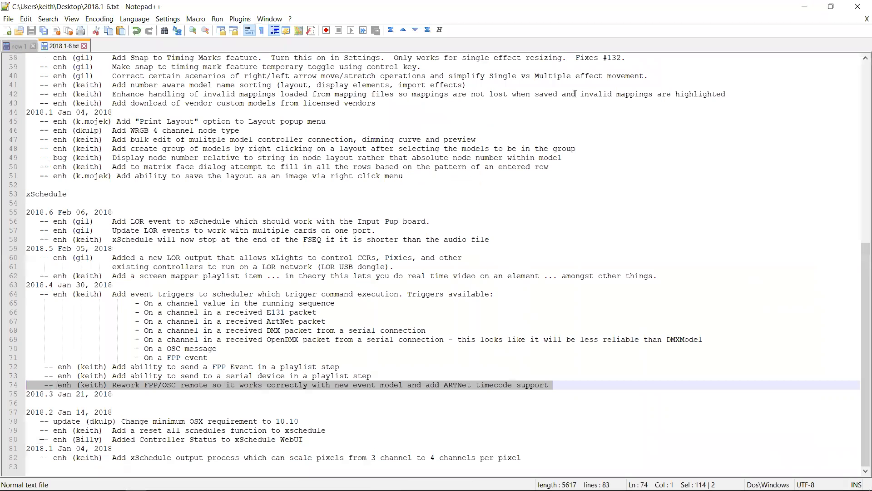
pyautogui.press('Up')
pyautogui.press('Up')
pyautogui.press('Up')
pyautogui.press('Up')
pyautogui.press('Up')
pyautogui.press('Up')
pyautogui.press('Up')
pyautogui.press('Up')
pyautogui.press('Up')
pyautogui.press('Up')
pyautogui.press('Up')
pyautogui.hotkey('shift', 'Up')
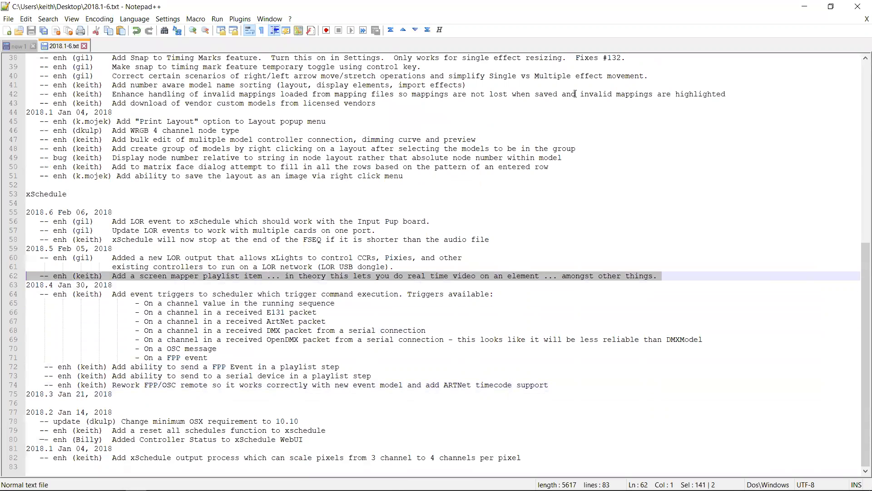
pyautogui.hotkey('alt', 'Tab')
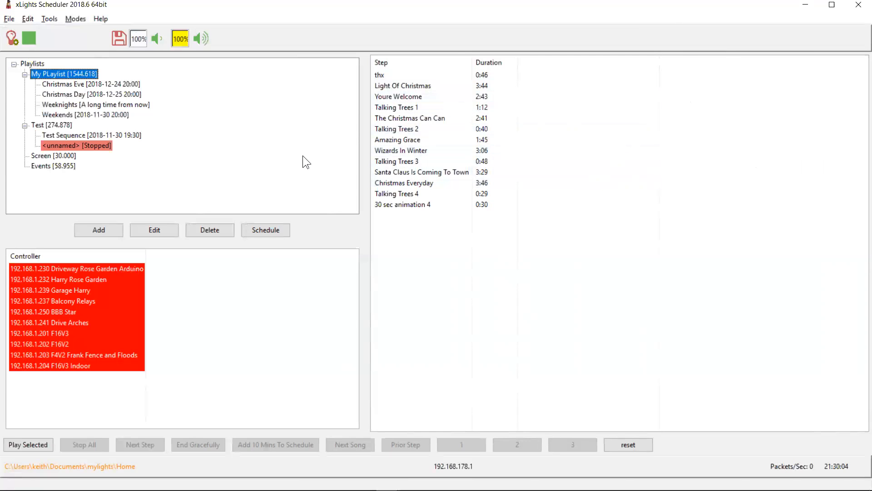
# Play the Screen playlist
pyautogui.click(65, 155)
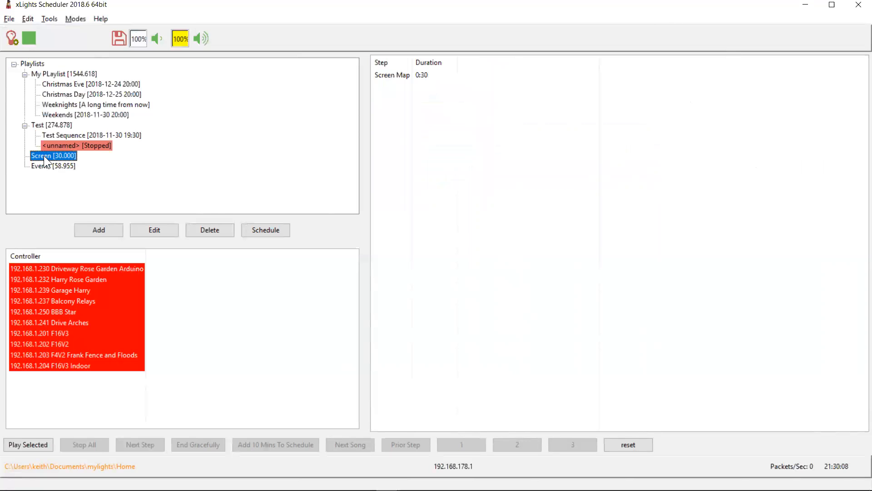
pyautogui.click(39, 442)
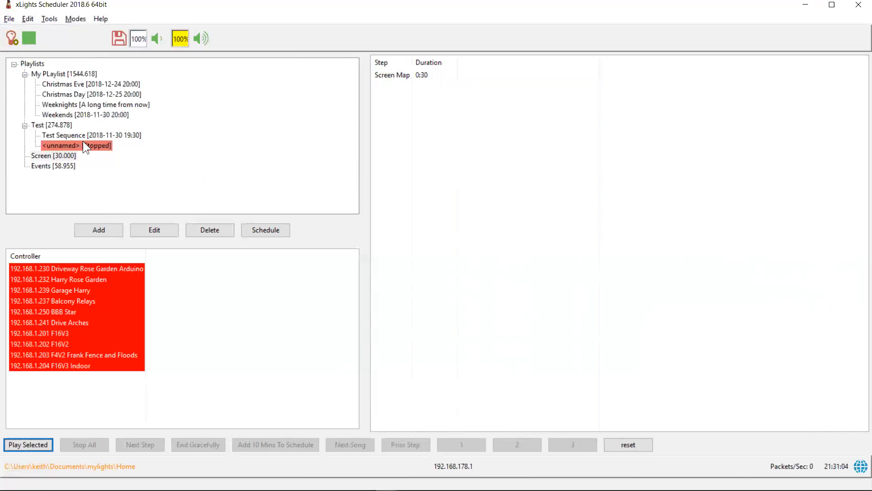
# Open the Screen playlist and examine the Screen Map step's matrix and blend mode options
pyautogui.doubleClick(53, 155)
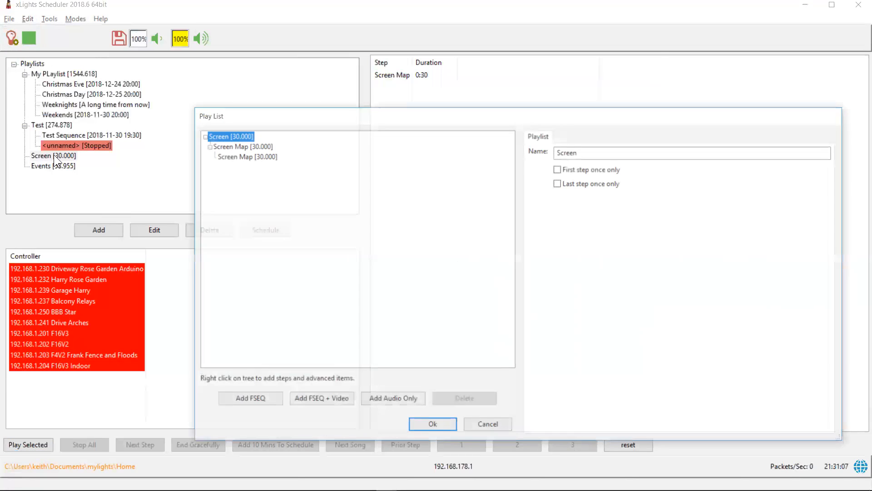
pyautogui.click(252, 157)
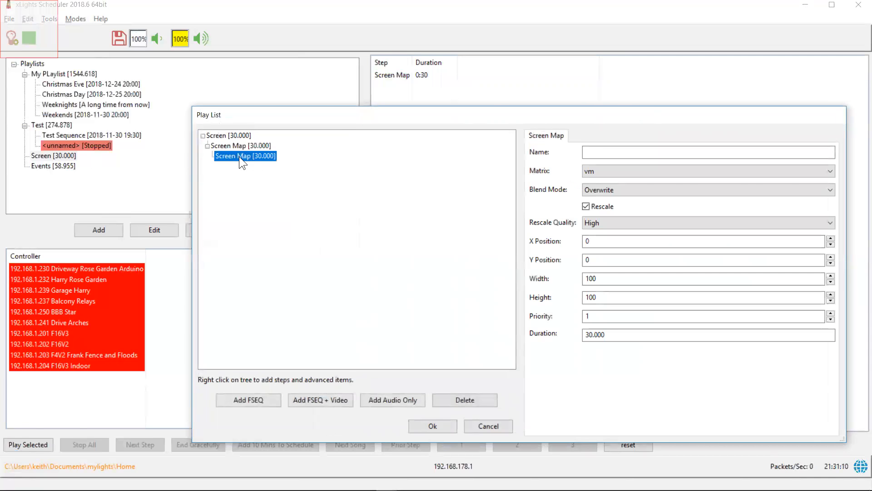
pyautogui.rightClick(232, 134)
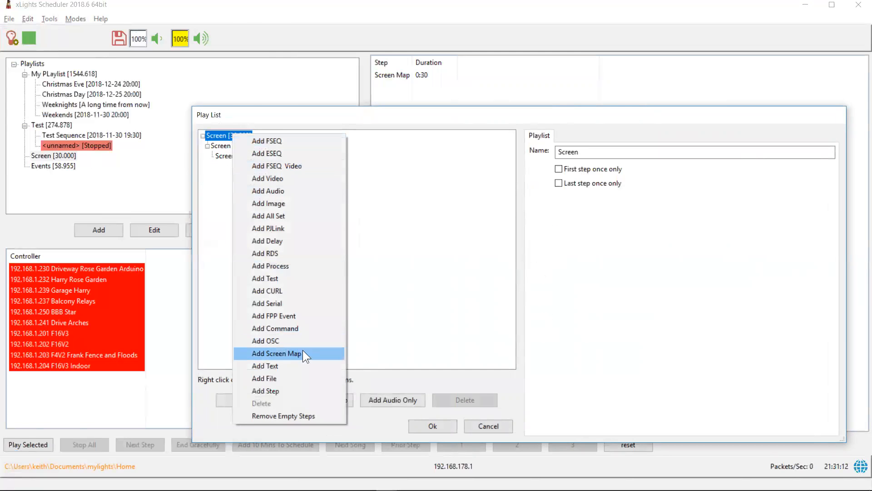
pyautogui.click(406, 275)
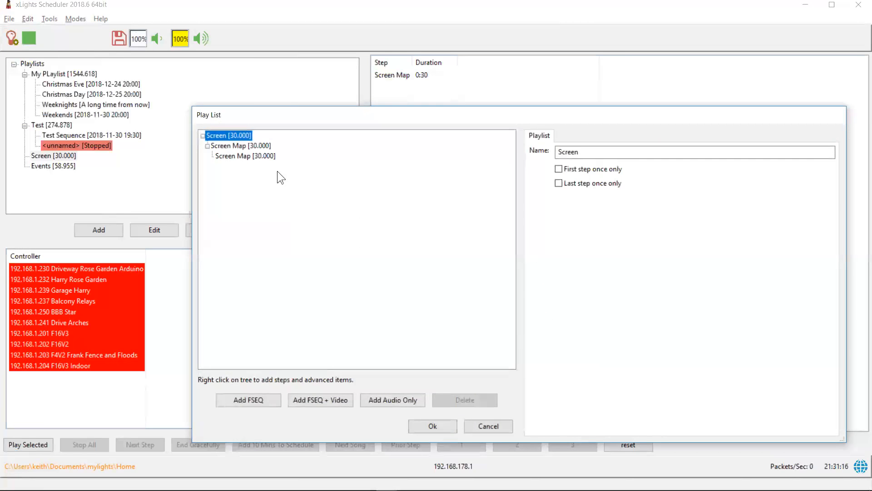
pyautogui.click(259, 157)
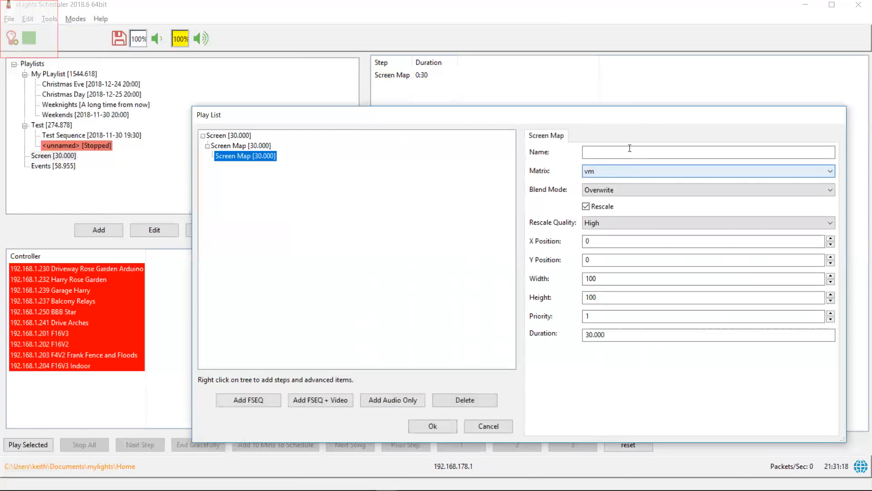
pyautogui.click(634, 173)
pyautogui.click(634, 173)
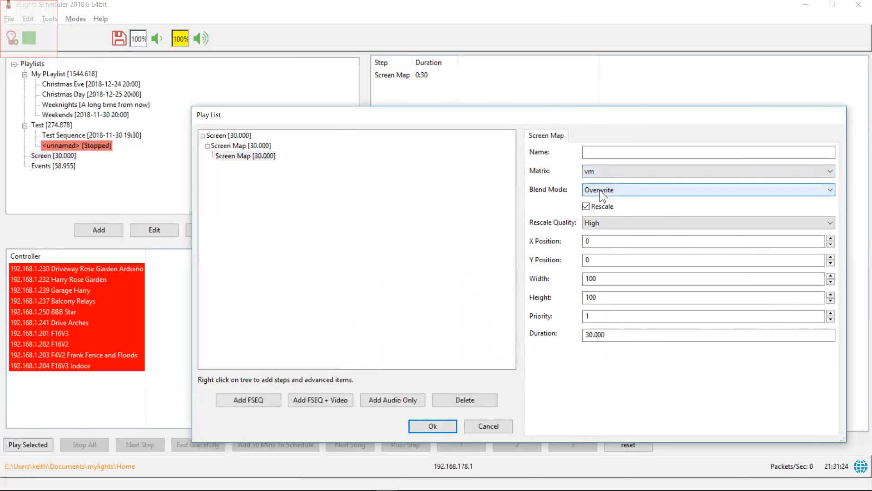
pyautogui.click(625, 190)
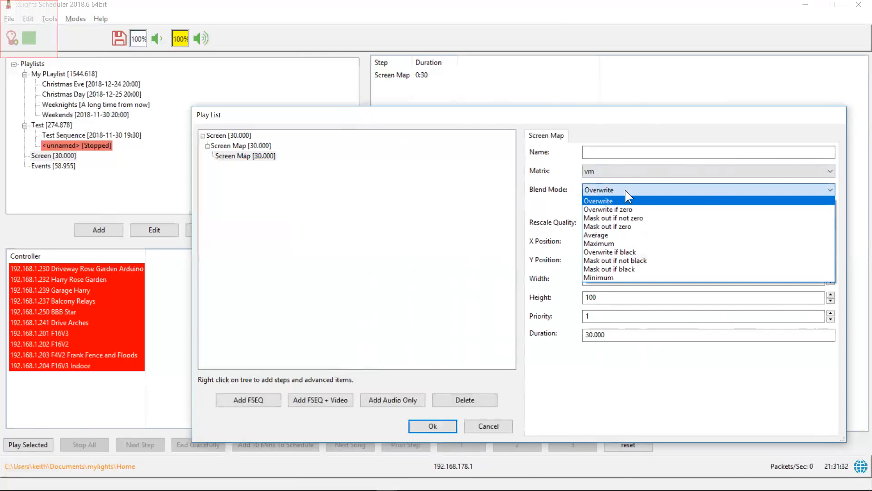
pyautogui.click(580, 202)
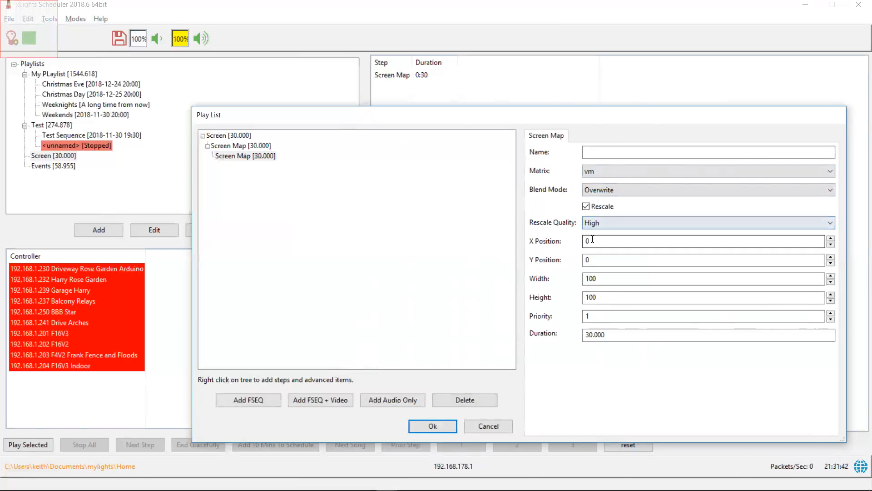
# Set the Screen Map step's X position to 35 and Y position to 260, and save the playlist
pyautogui.click(599, 242)
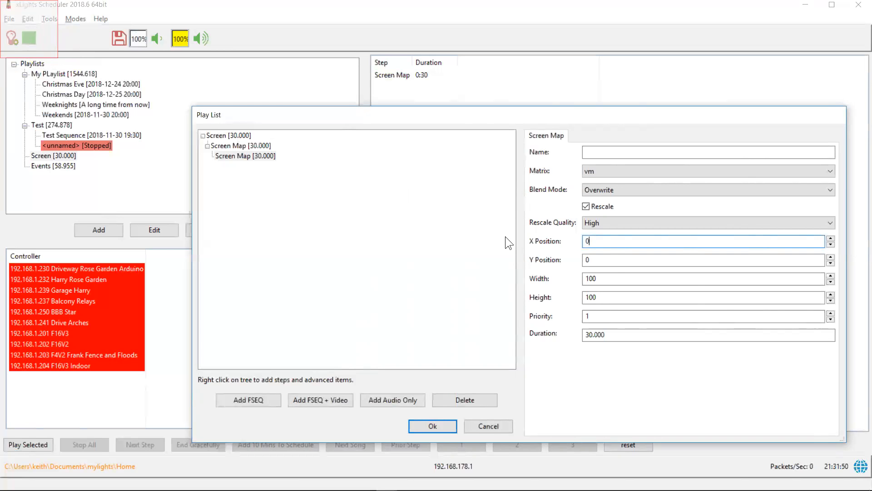
pyautogui.click(831, 238)
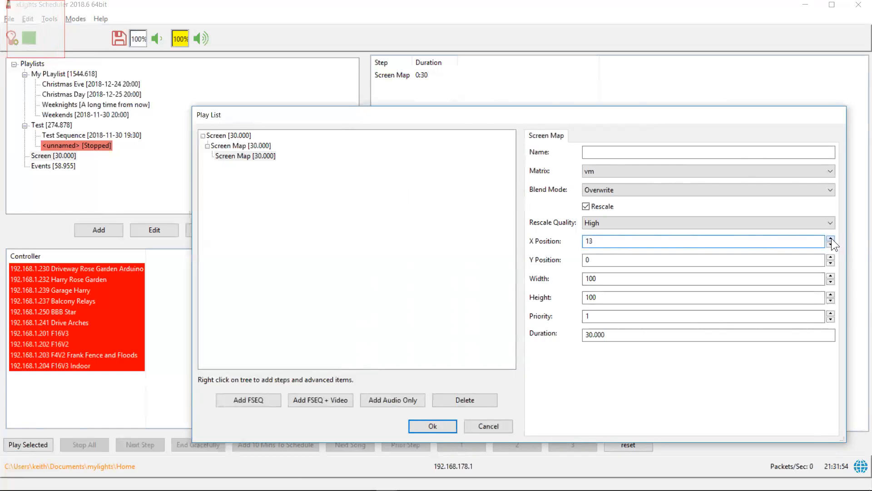
pyautogui.click(832, 257)
pyautogui.moveTo(832, 256); pyautogui.dragTo(832, 257)
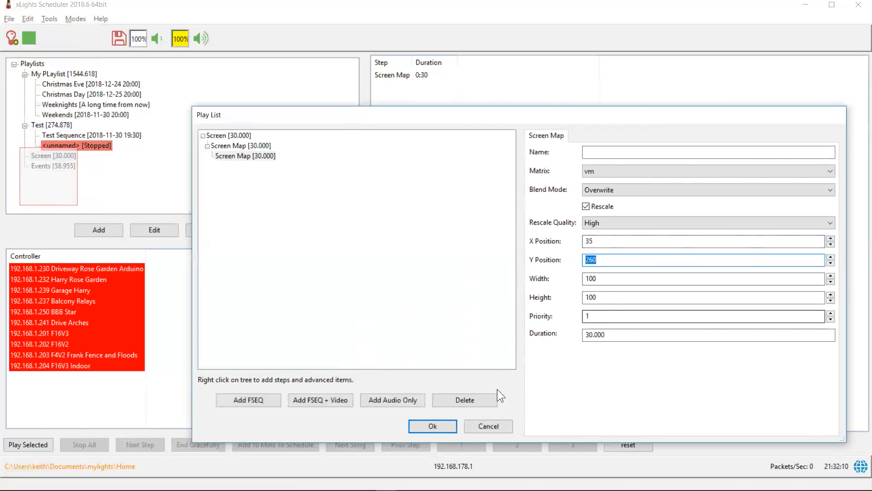
pyautogui.click(432, 424)
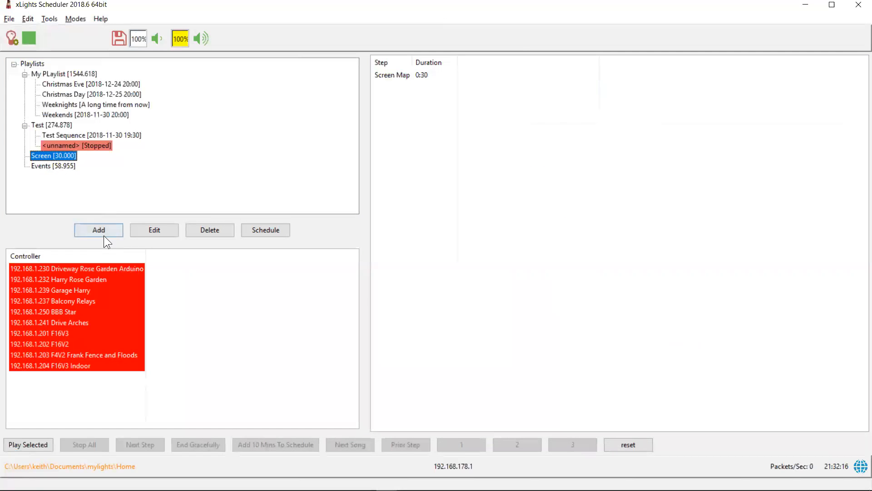
# Play the Screen playlist to see the repositioned screen map
pyautogui.click(36, 443)
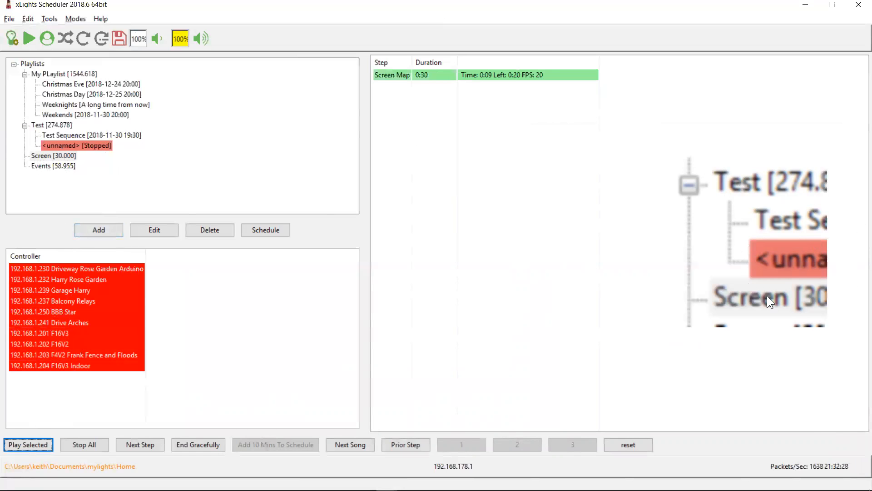
pyautogui.click(39, 158)
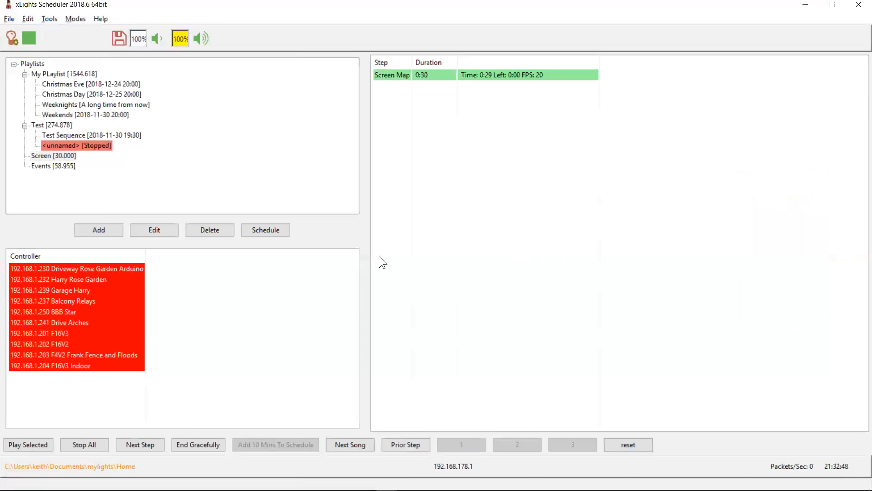
# Switch to the changelog in Notepad++ and highlight the 2018.5 entry about the new LOR output
pyautogui.hotkey('alt', 'Tab')
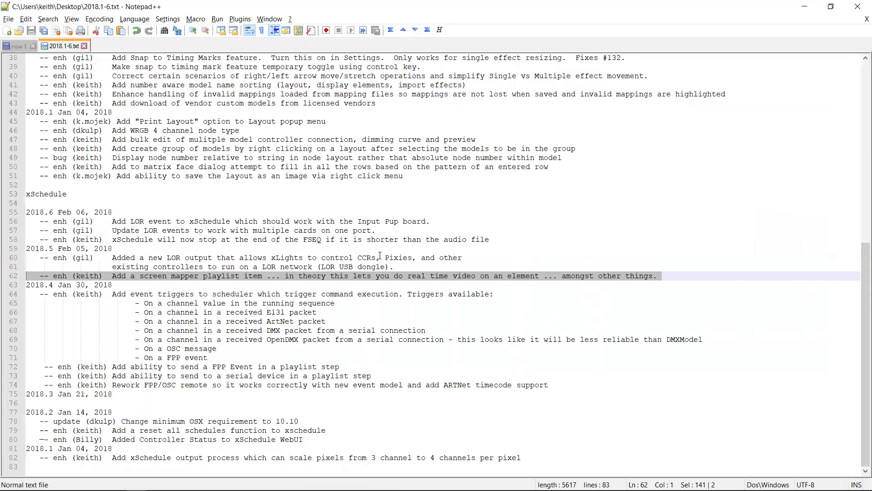
pyautogui.press('Up')
pyautogui.press('Up')
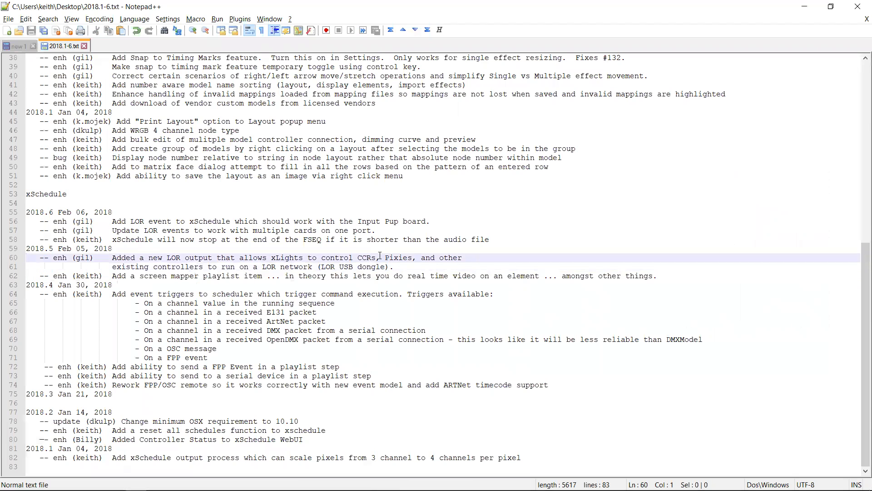
pyautogui.hotkey('shift', 'Down')
pyautogui.hotkey('shift', 'Down')
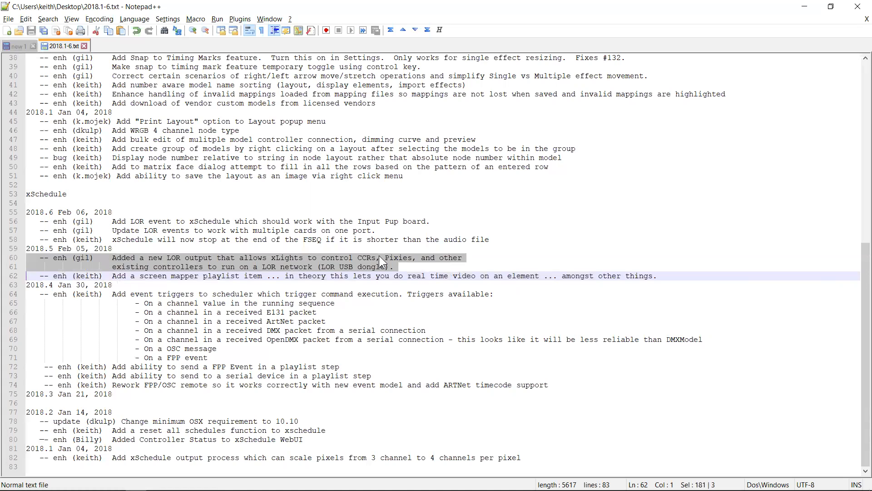
pyautogui.press('Down')
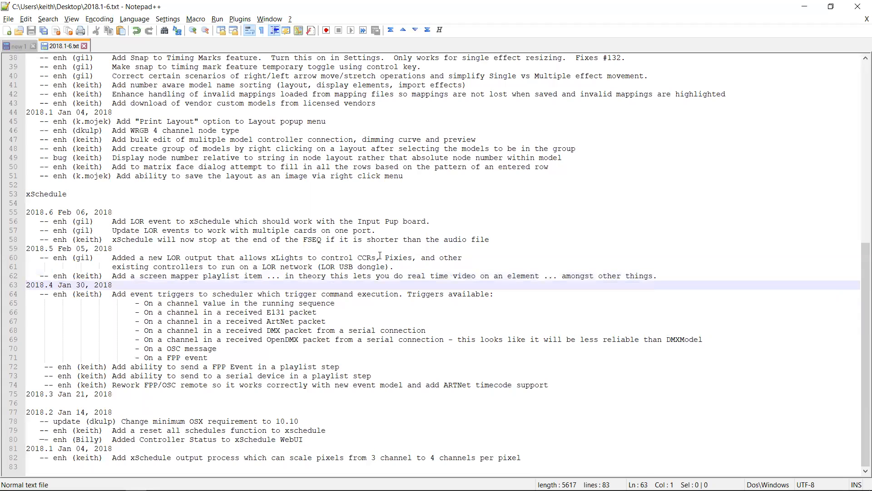
# Highlight the 2018.6 entries about LOR events and stopping at the end of the FSEQ
pyautogui.press('Up')
pyautogui.press('Up')
pyautogui.press('Up')
pyautogui.press('Up')
pyautogui.press('Up')
pyautogui.hotkey('shift', 'Down')
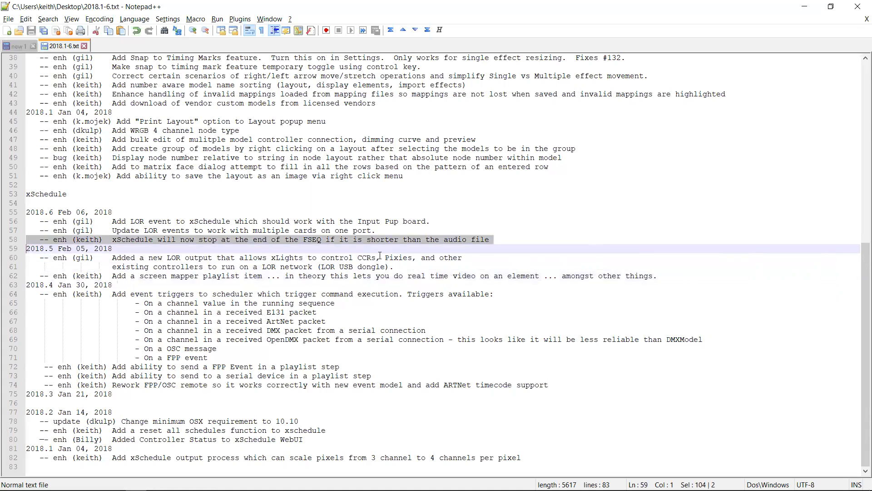
pyautogui.press('Down')
pyautogui.press('Up')
pyautogui.press('Up')
pyautogui.hotkey('shift', 'Down')
pyautogui.press('Down')
pyautogui.press('Up')
pyautogui.press('Up')
pyautogui.hotkey('shift', 'Down')
pyautogui.hotkey('shift', 'Up')
pyautogui.hotkey('shift', 'Up')
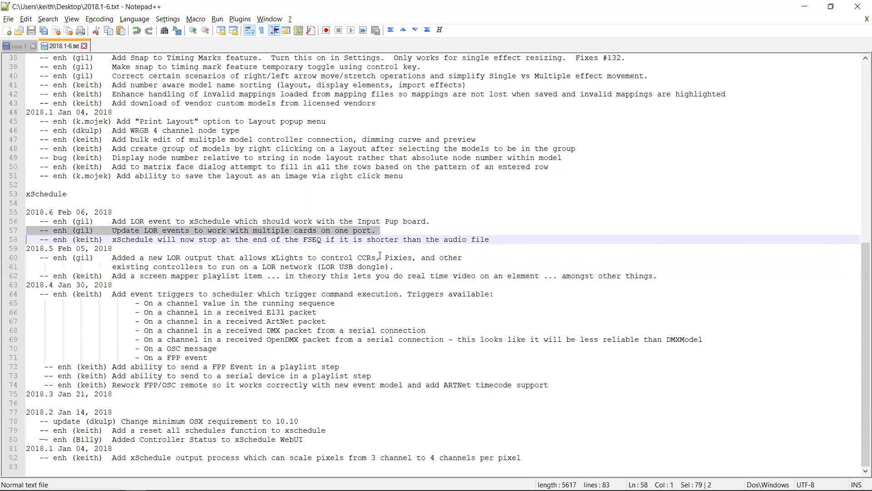
pyautogui.press('Up')
pyautogui.press('Up')
pyautogui.hotkey('shift', 'Down')
pyautogui.hotkey('shift', 'Down')
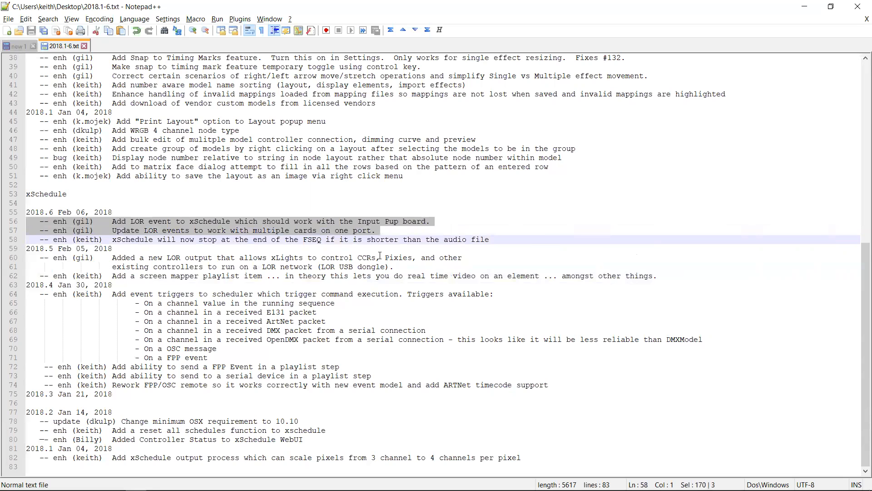
# Highlight the whole xSchedule section of the changelog, then deselect it
pyautogui.press('Up')
pyautogui.press('Up')
pyautogui.press('Up')
pyautogui.press('Up')
pyautogui.press('Up')
pyautogui.hotkey('shift', 'Down')
pyautogui.hotkey('shift', 'Down')
pyautogui.hotkey('shift', 'Down')
pyautogui.hotkey('shift', 'Down')
pyautogui.hotkey('shift', 'Down')
pyautogui.hotkey('shift', 'Down')
pyautogui.hotkey('shift', 'Down')
pyautogui.hotkey('shift', 'Down')
pyautogui.hotkey('shift', 'Down')
pyautogui.hotkey('shift', 'Down')
pyautogui.hotkey('shift', 'Down')
pyautogui.hotkey('shift', 'Down')
pyautogui.hotkey('shift', 'Down')
pyautogui.hotkey('shift', 'Down')
pyautogui.hotkey('shift', 'Down')
pyautogui.hotkey('shift', 'Down')
pyautogui.hotkey('shift', 'Down')
pyautogui.hotkey('shift', 'Down')
pyautogui.hotkey('shift', 'Down')
pyautogui.hotkey('shift', 'Down')
pyautogui.hotkey('shift', 'Down')
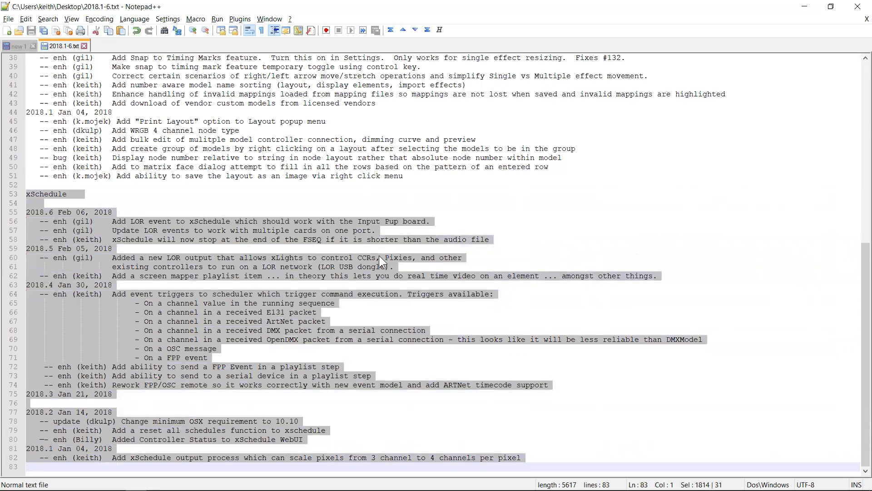
pyautogui.press('Down')
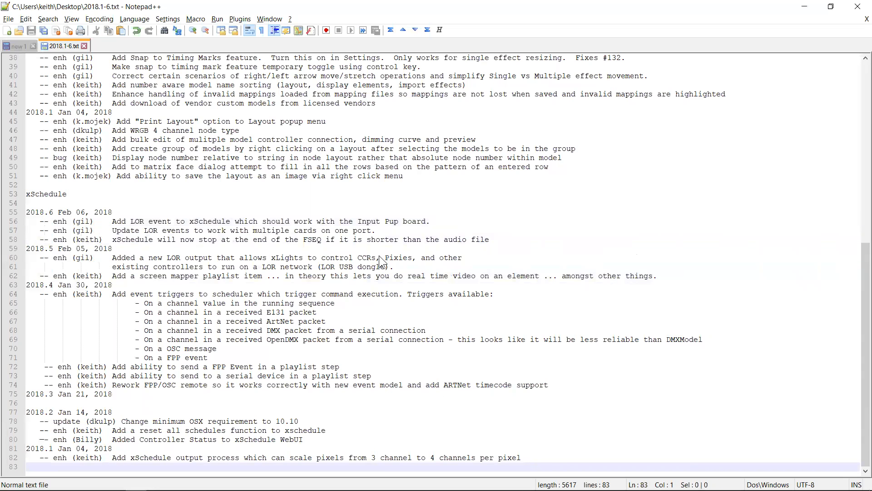